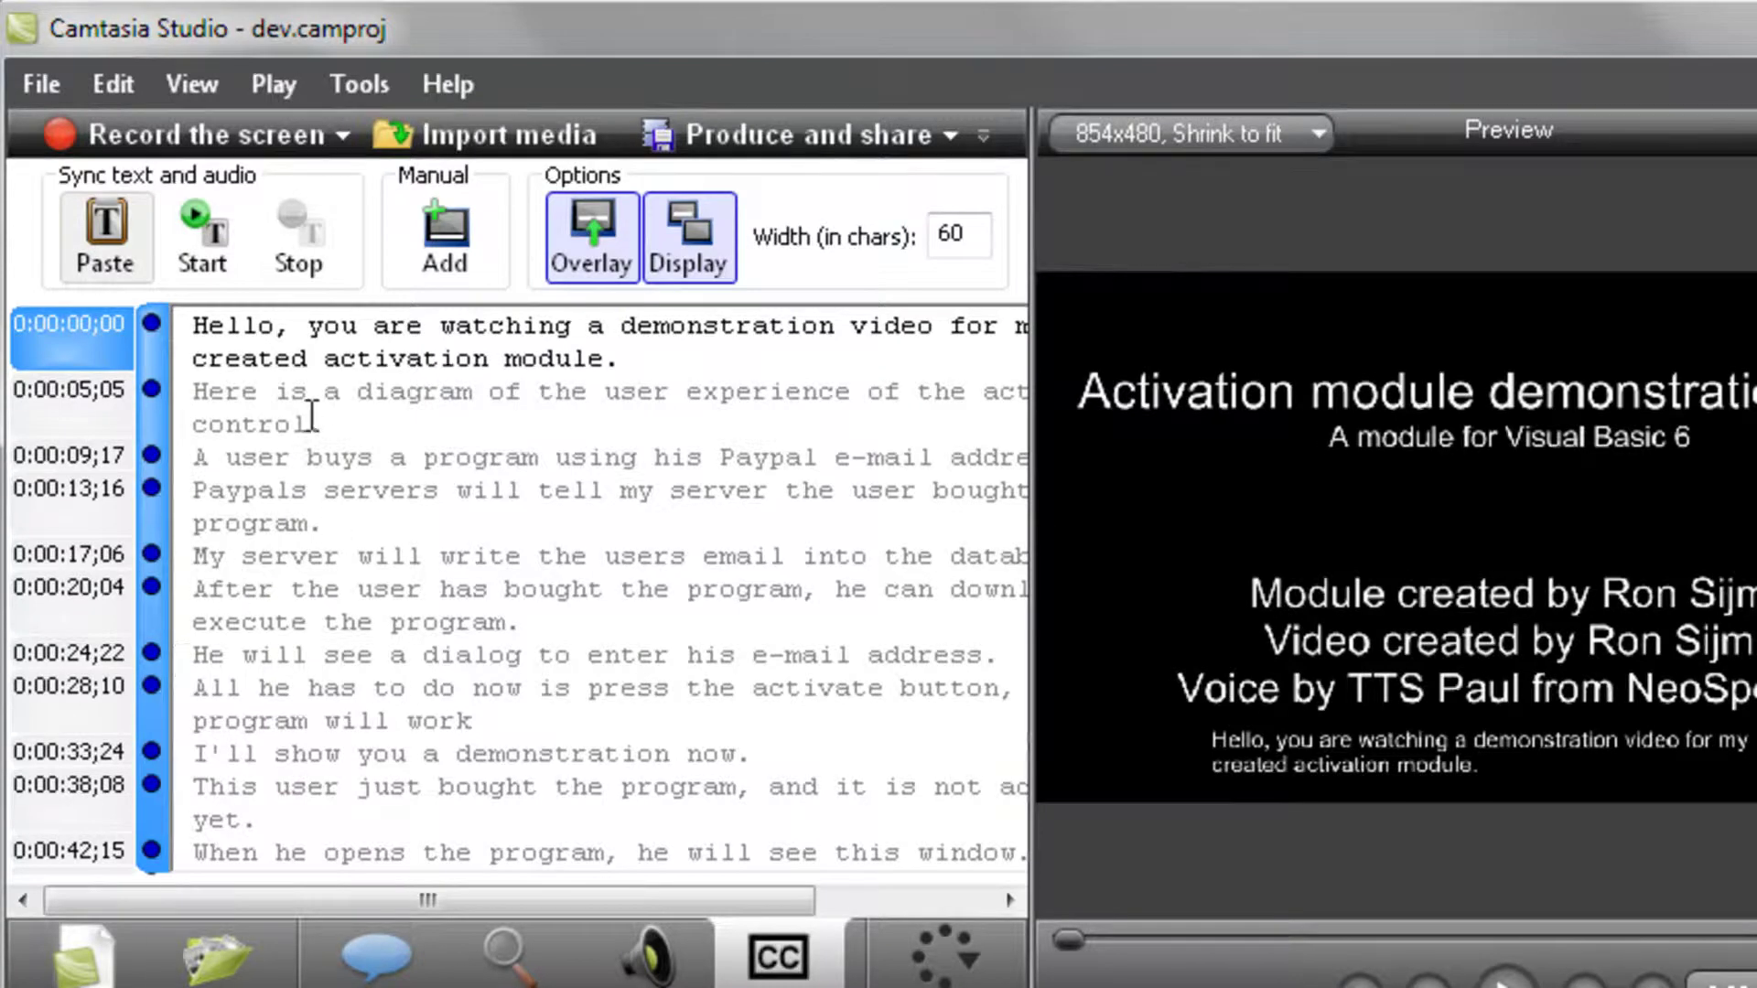
Start producing the project with custom production settings and the MP4/FLV/SWF Flash output format.
left_click(39, 86)
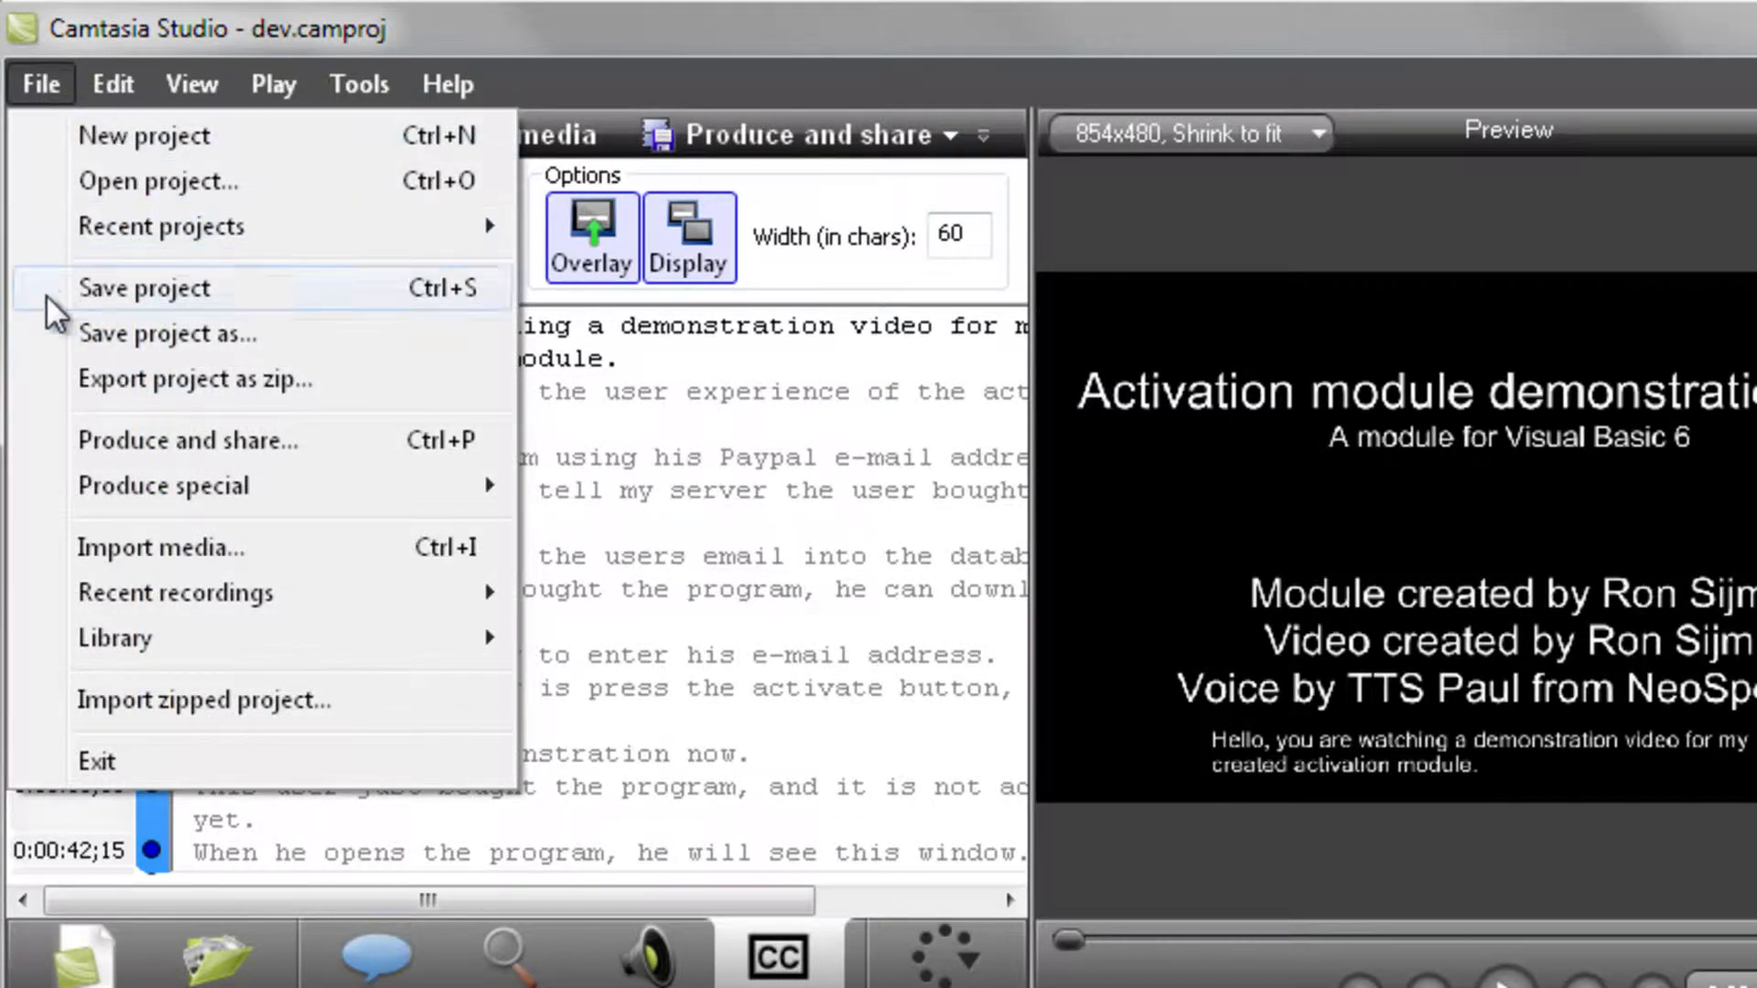
left_click(70, 438)
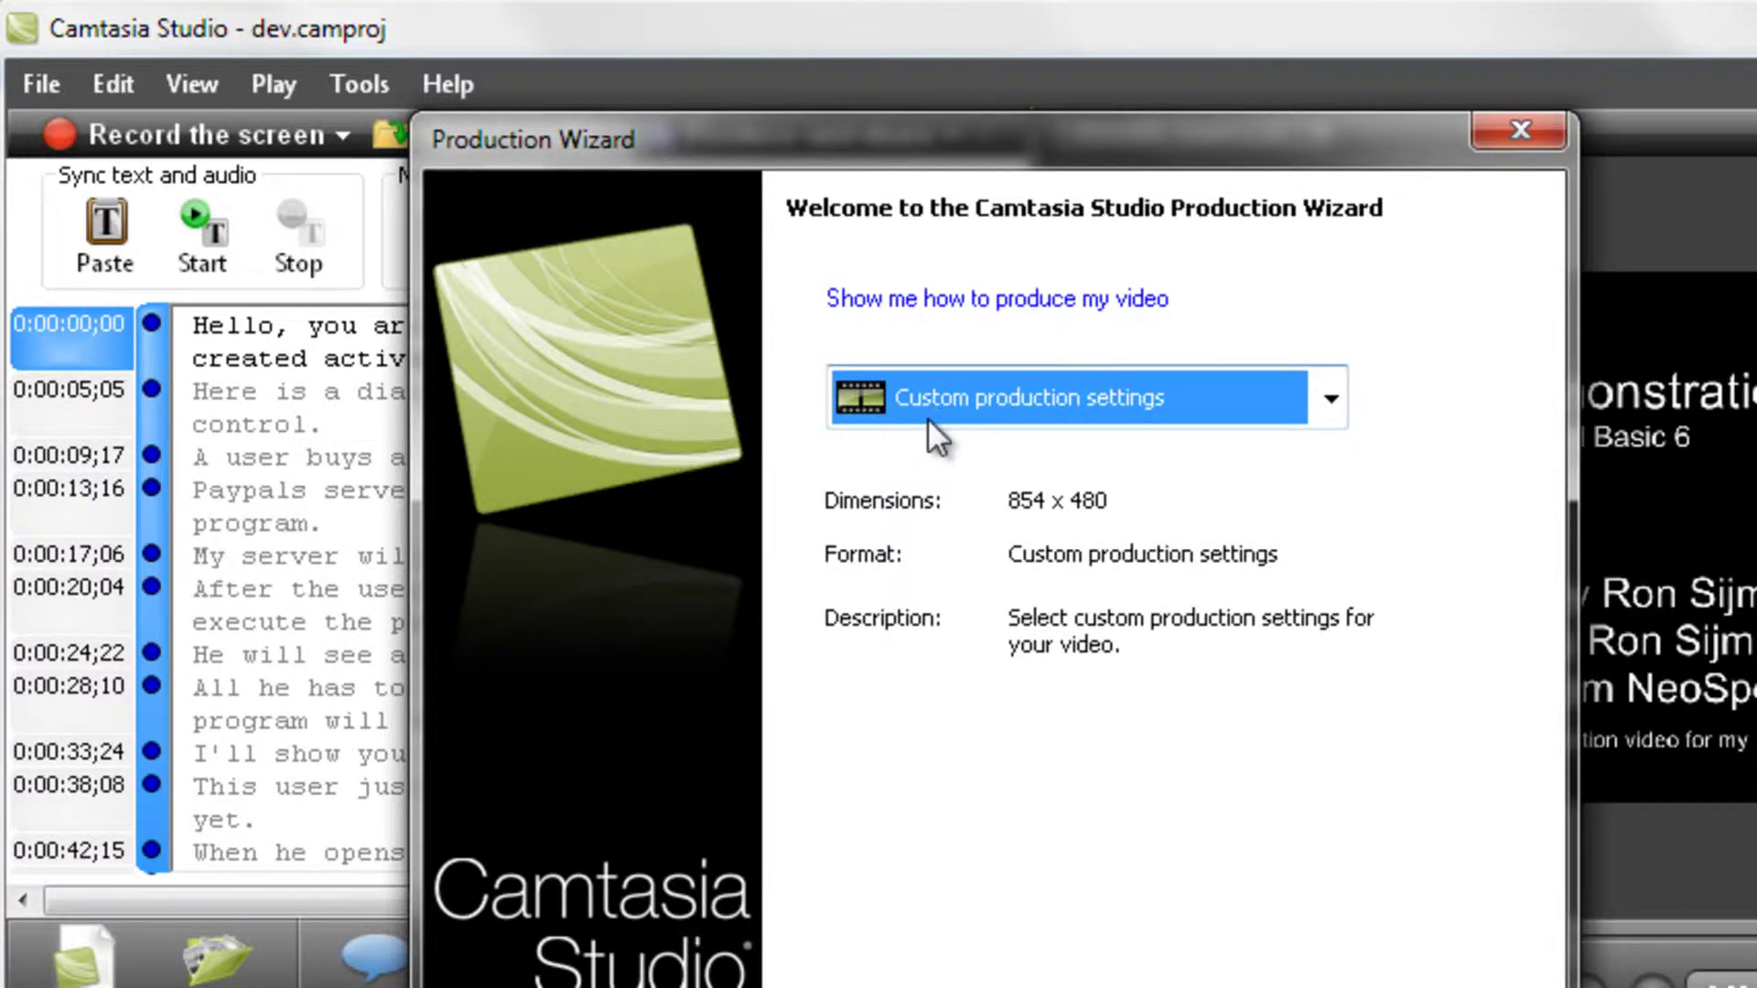
key("Return")
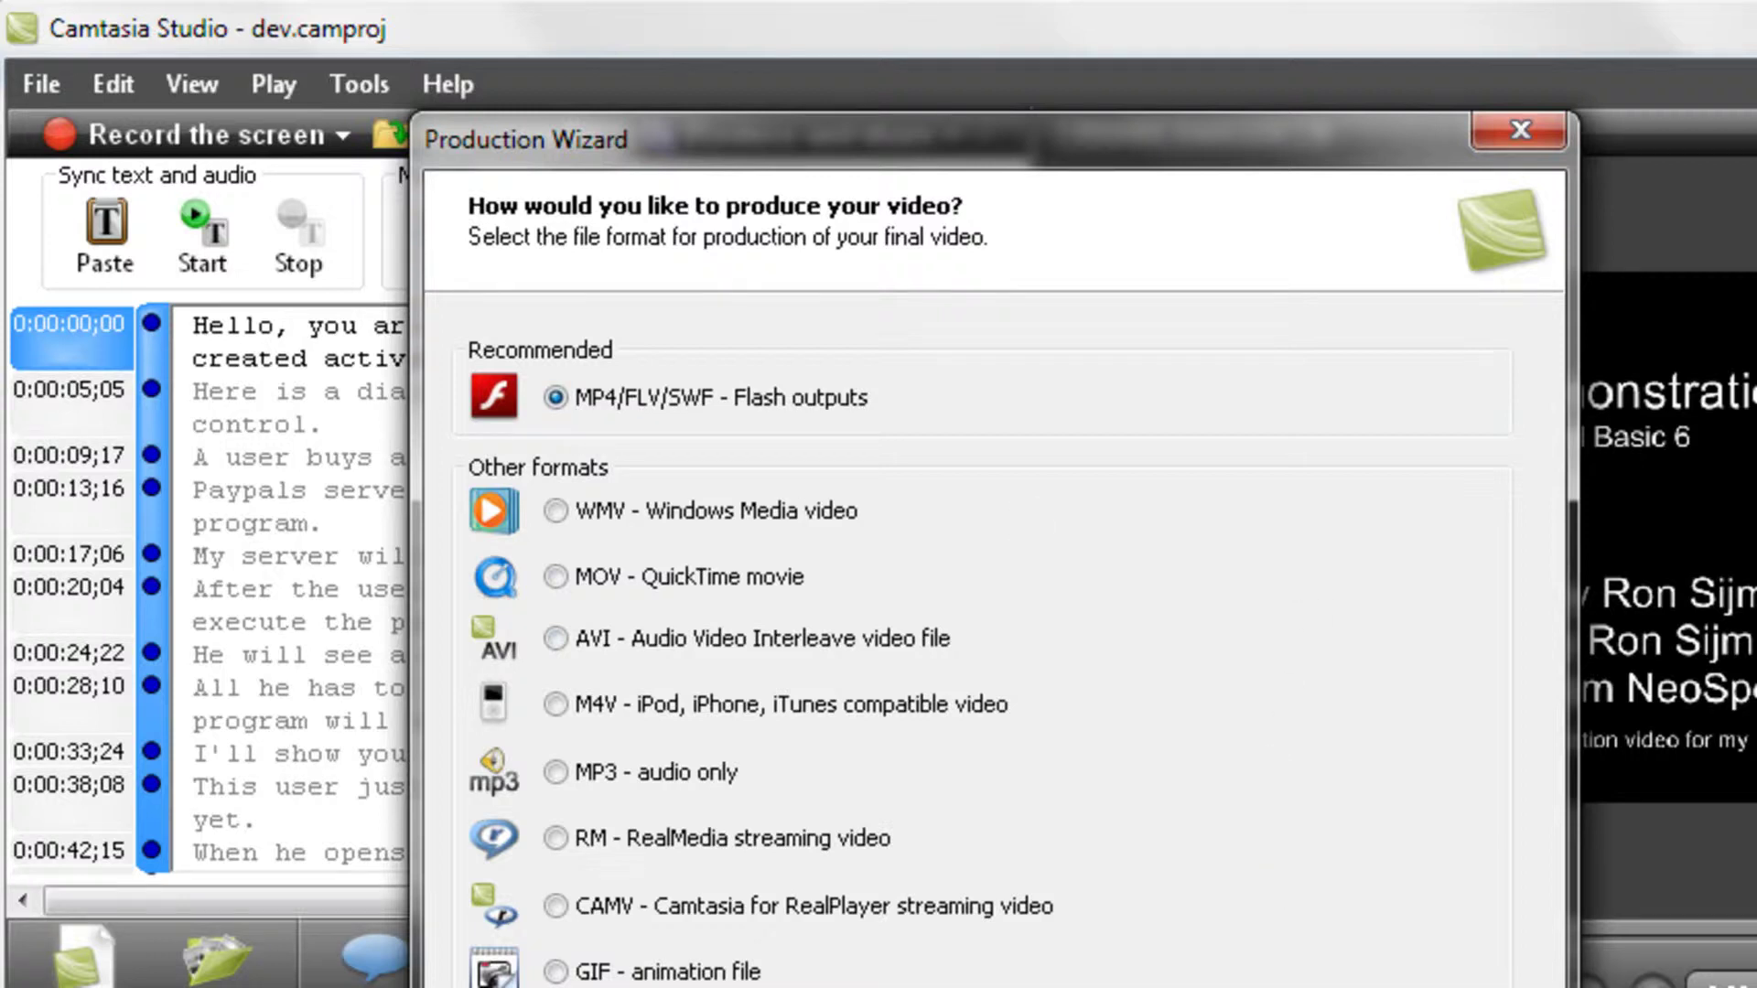
key("Return")
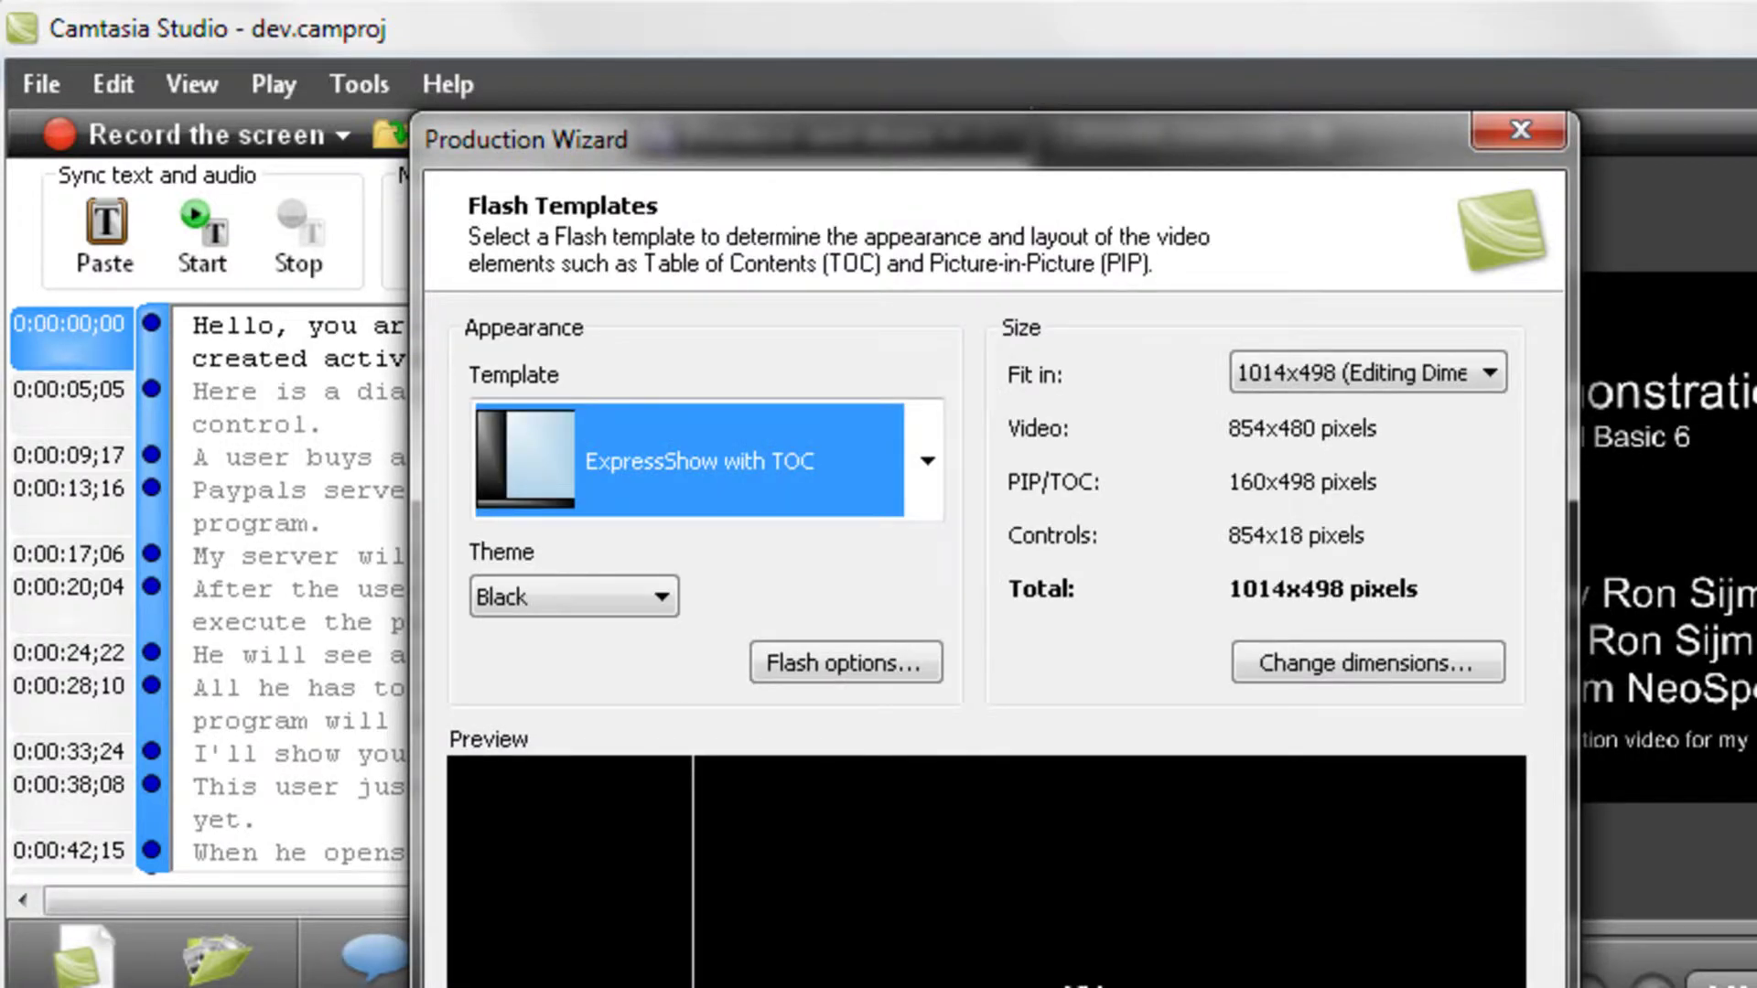
Set custom video dimensions of 1920 by 1080 for the Flash template with the aspect ratio lock off.
left_click(1329, 660)
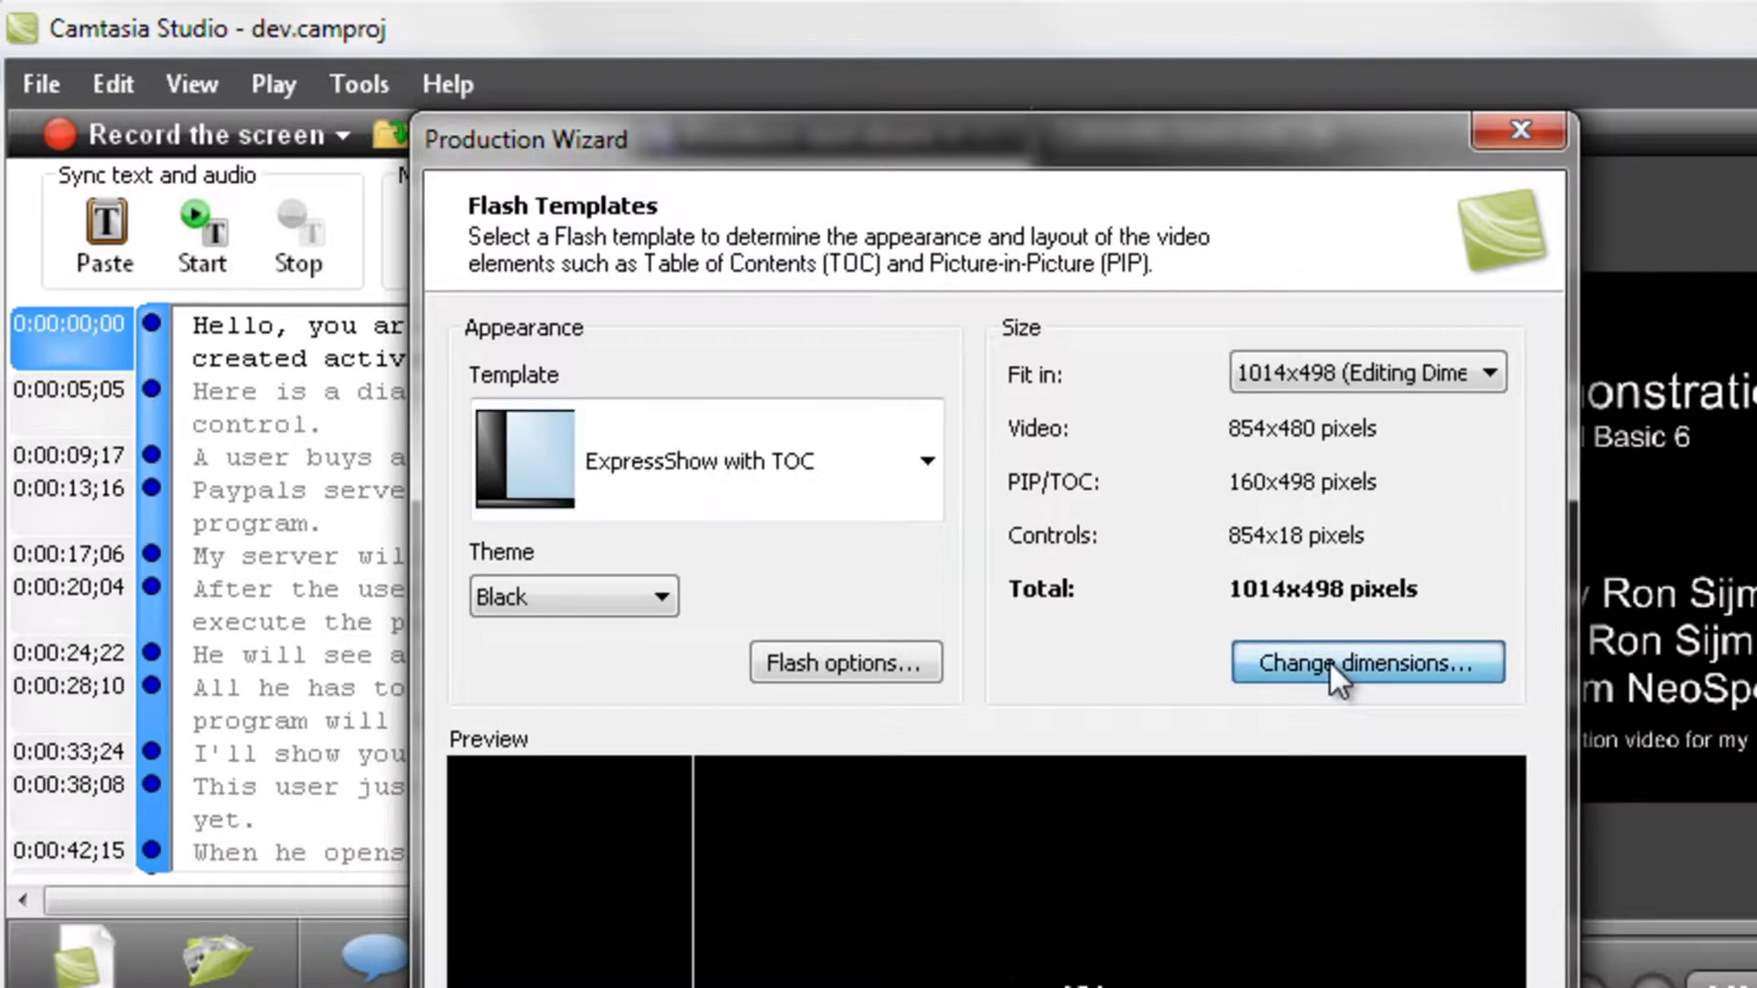
left_click(91, 837)
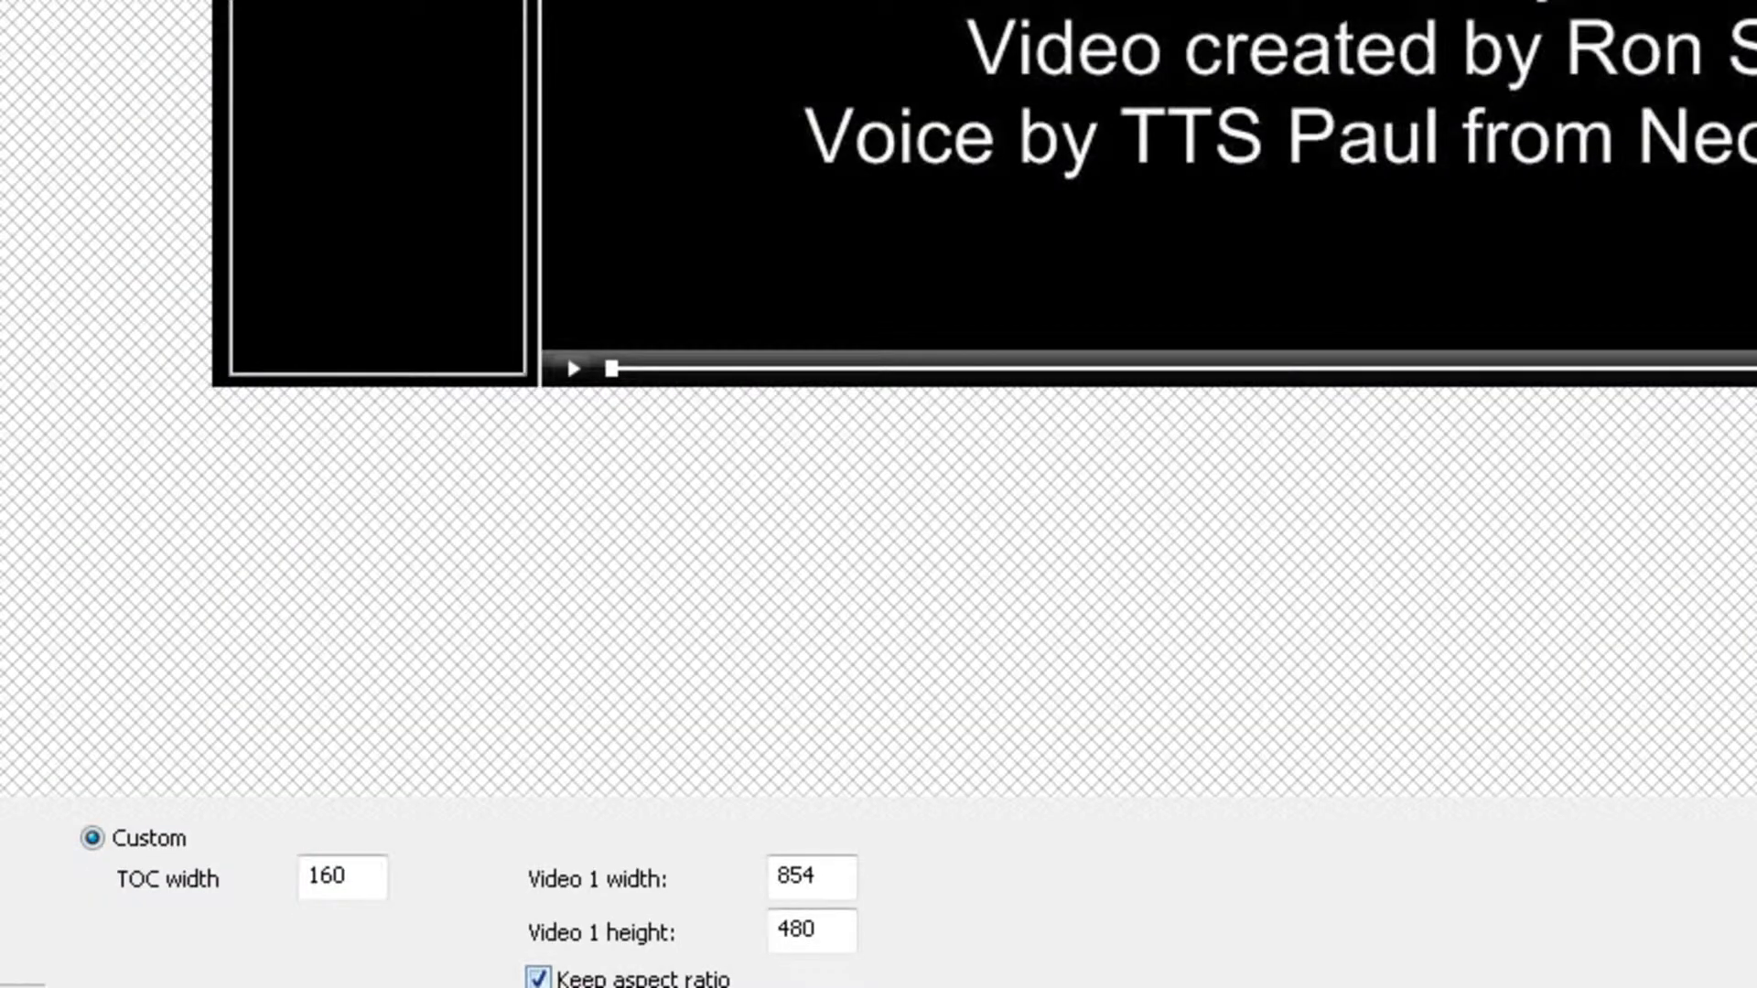
left_click(538, 978)
left_click_drag(829, 876, 654, 874)
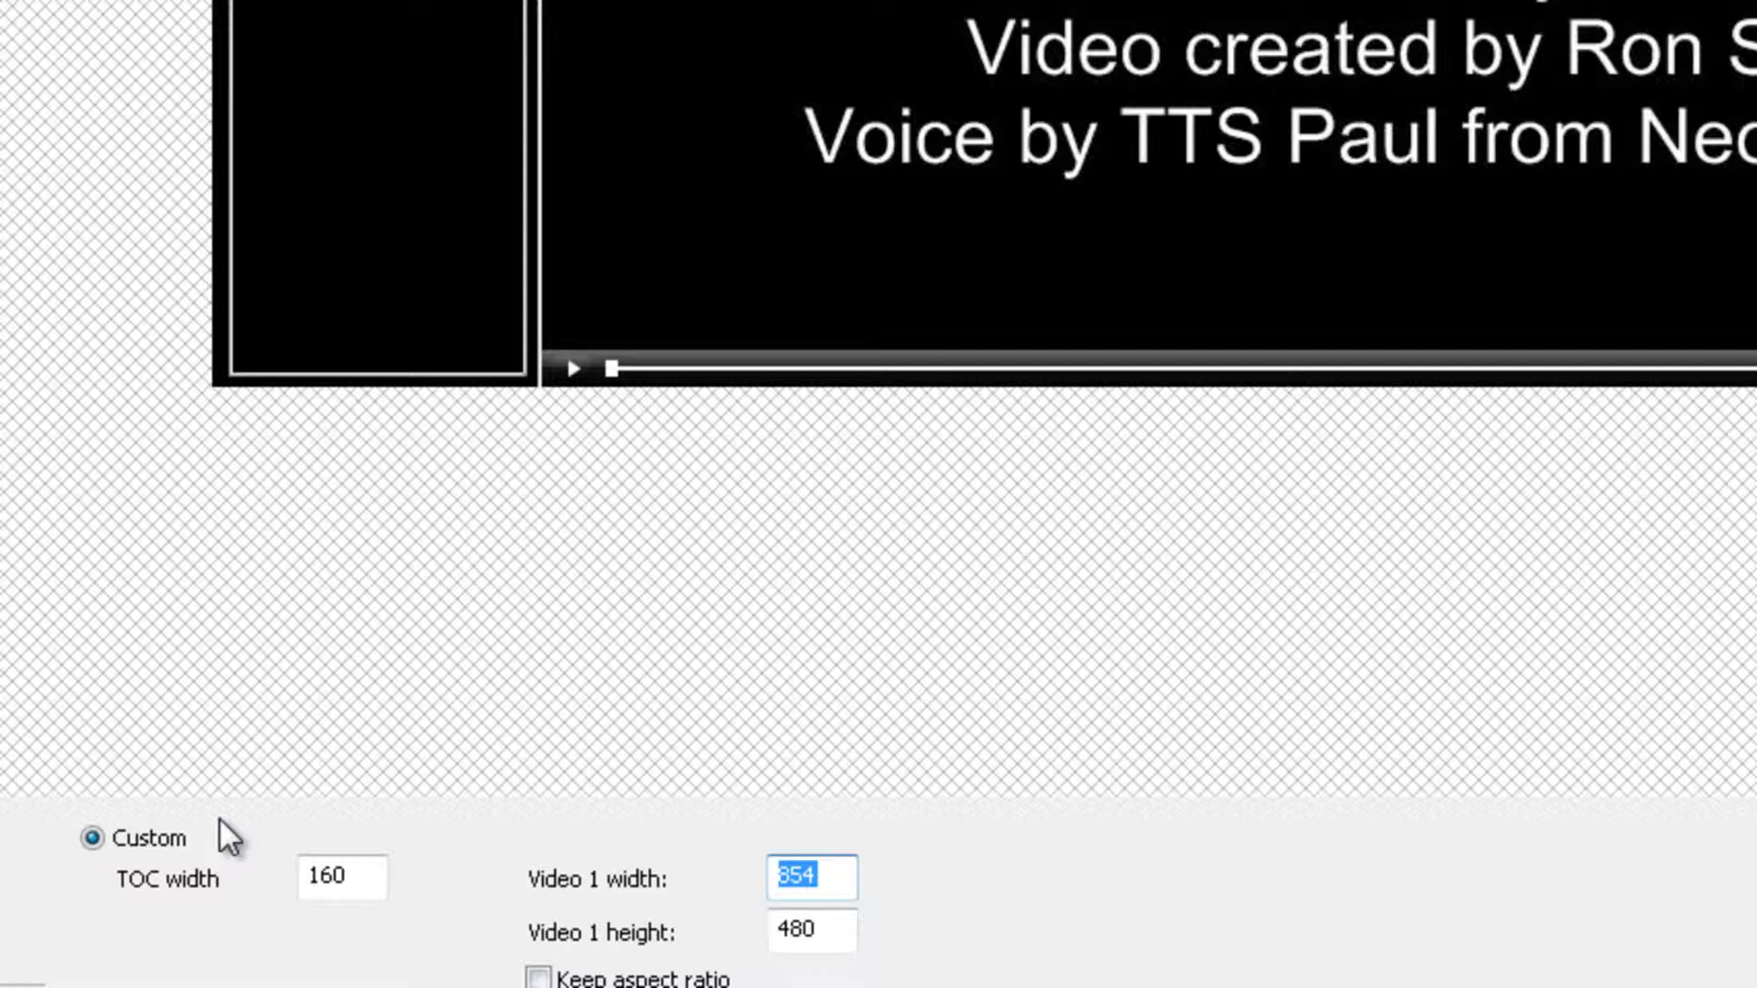
type("1920")
double_click(810, 930)
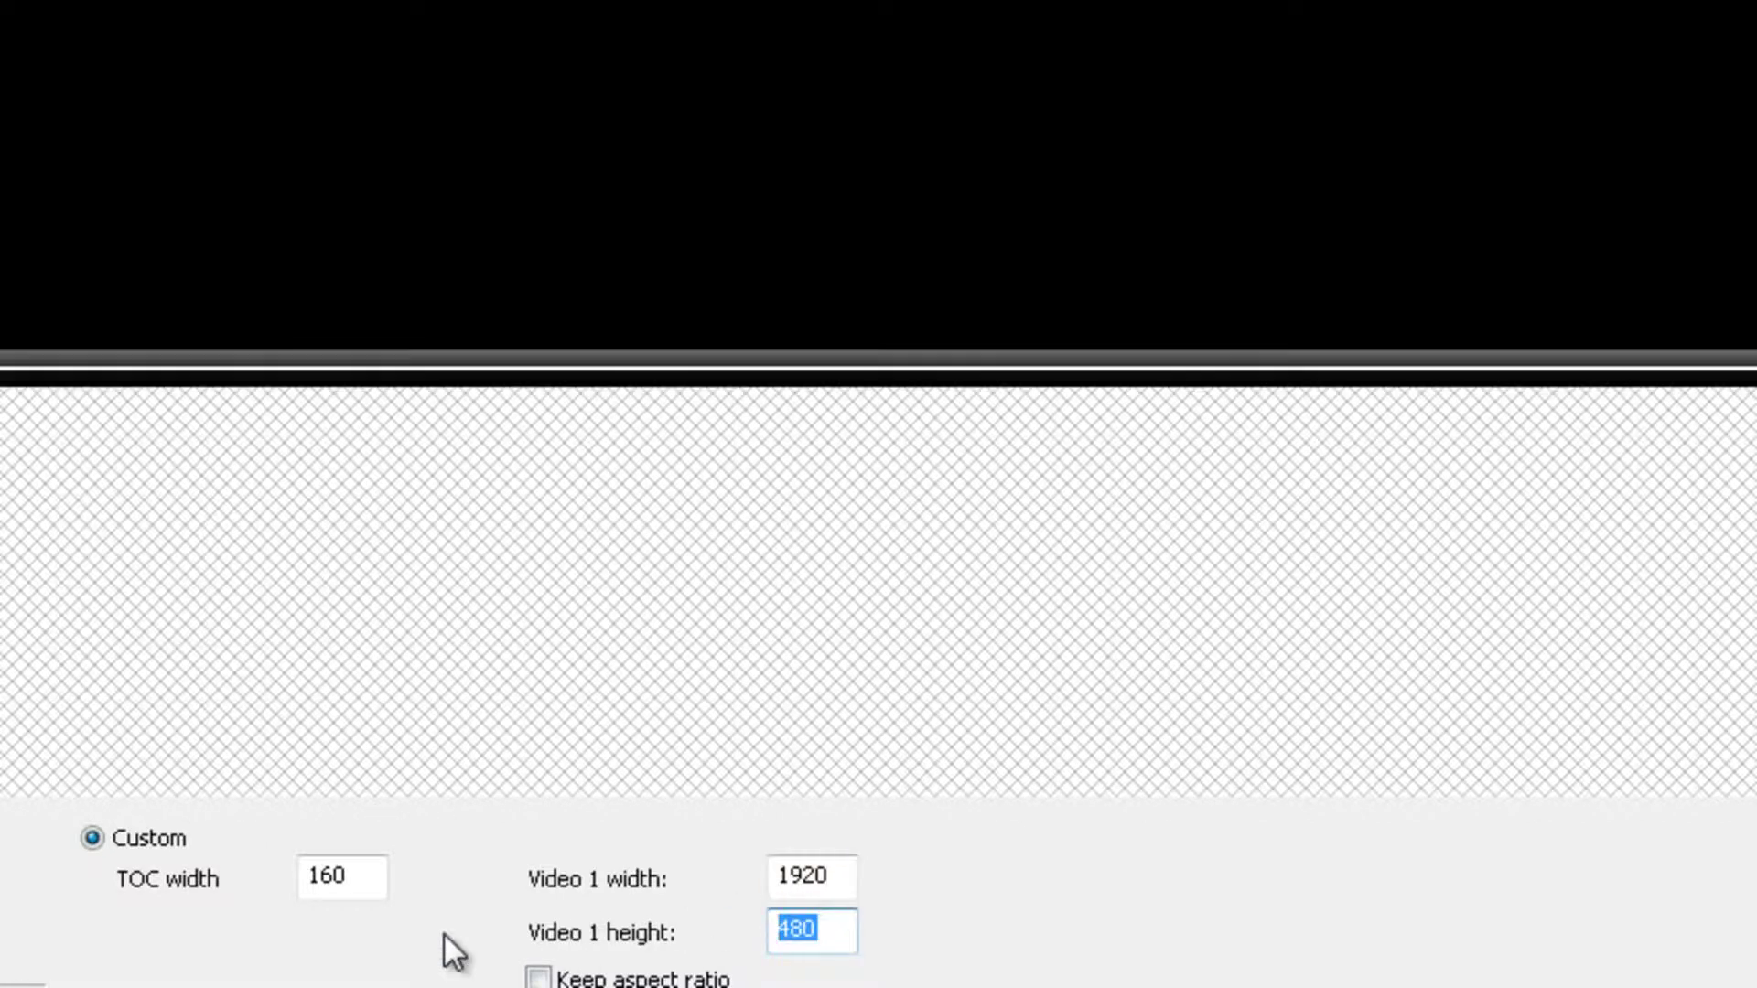
type("108")
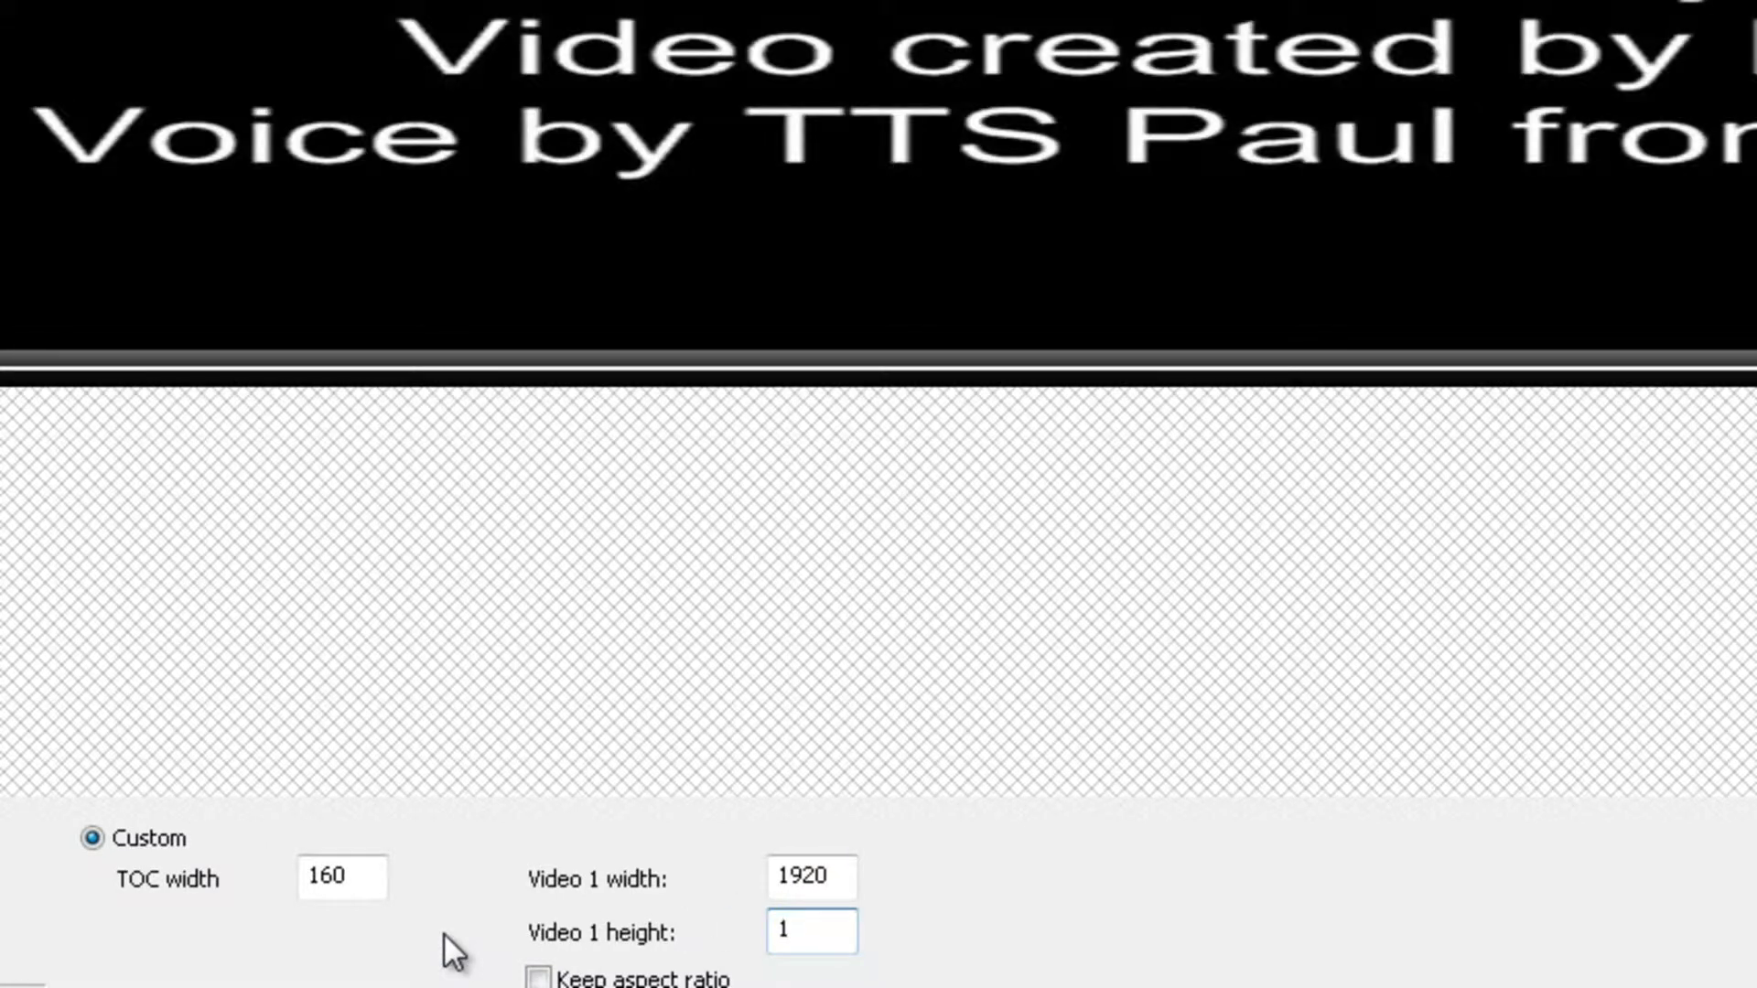
type("0")
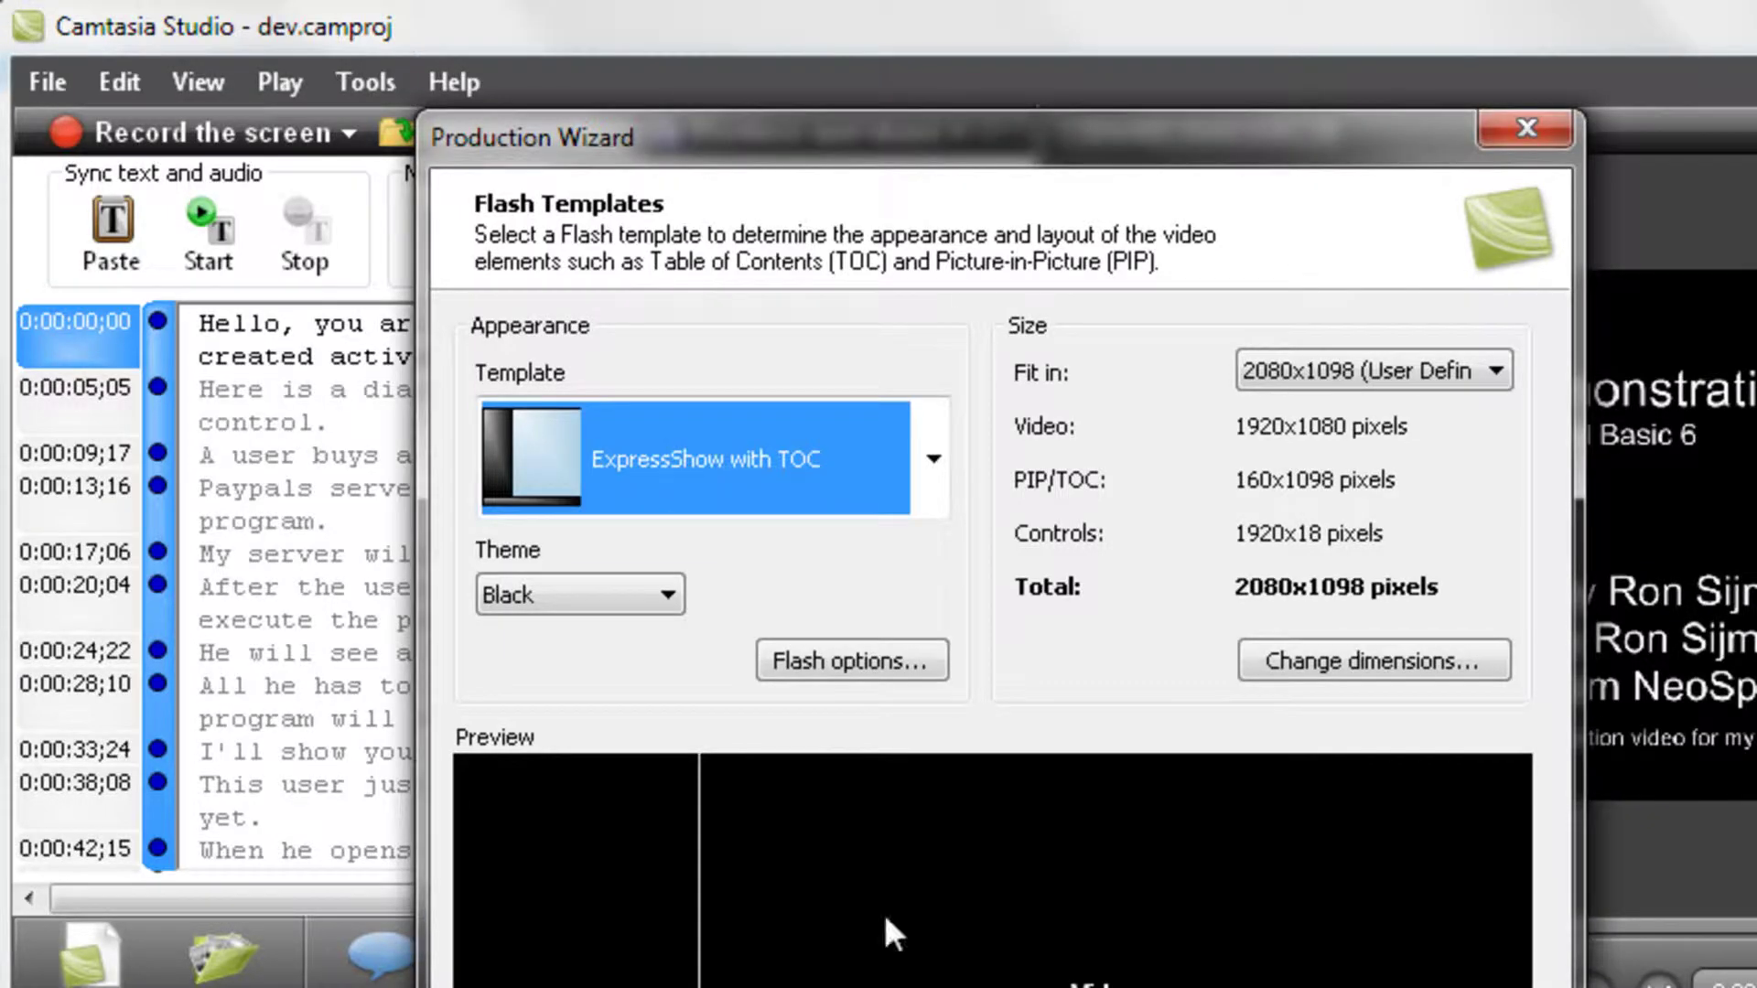
Review the video and audio encoding settings in the Flash options.
left_click(816, 662)
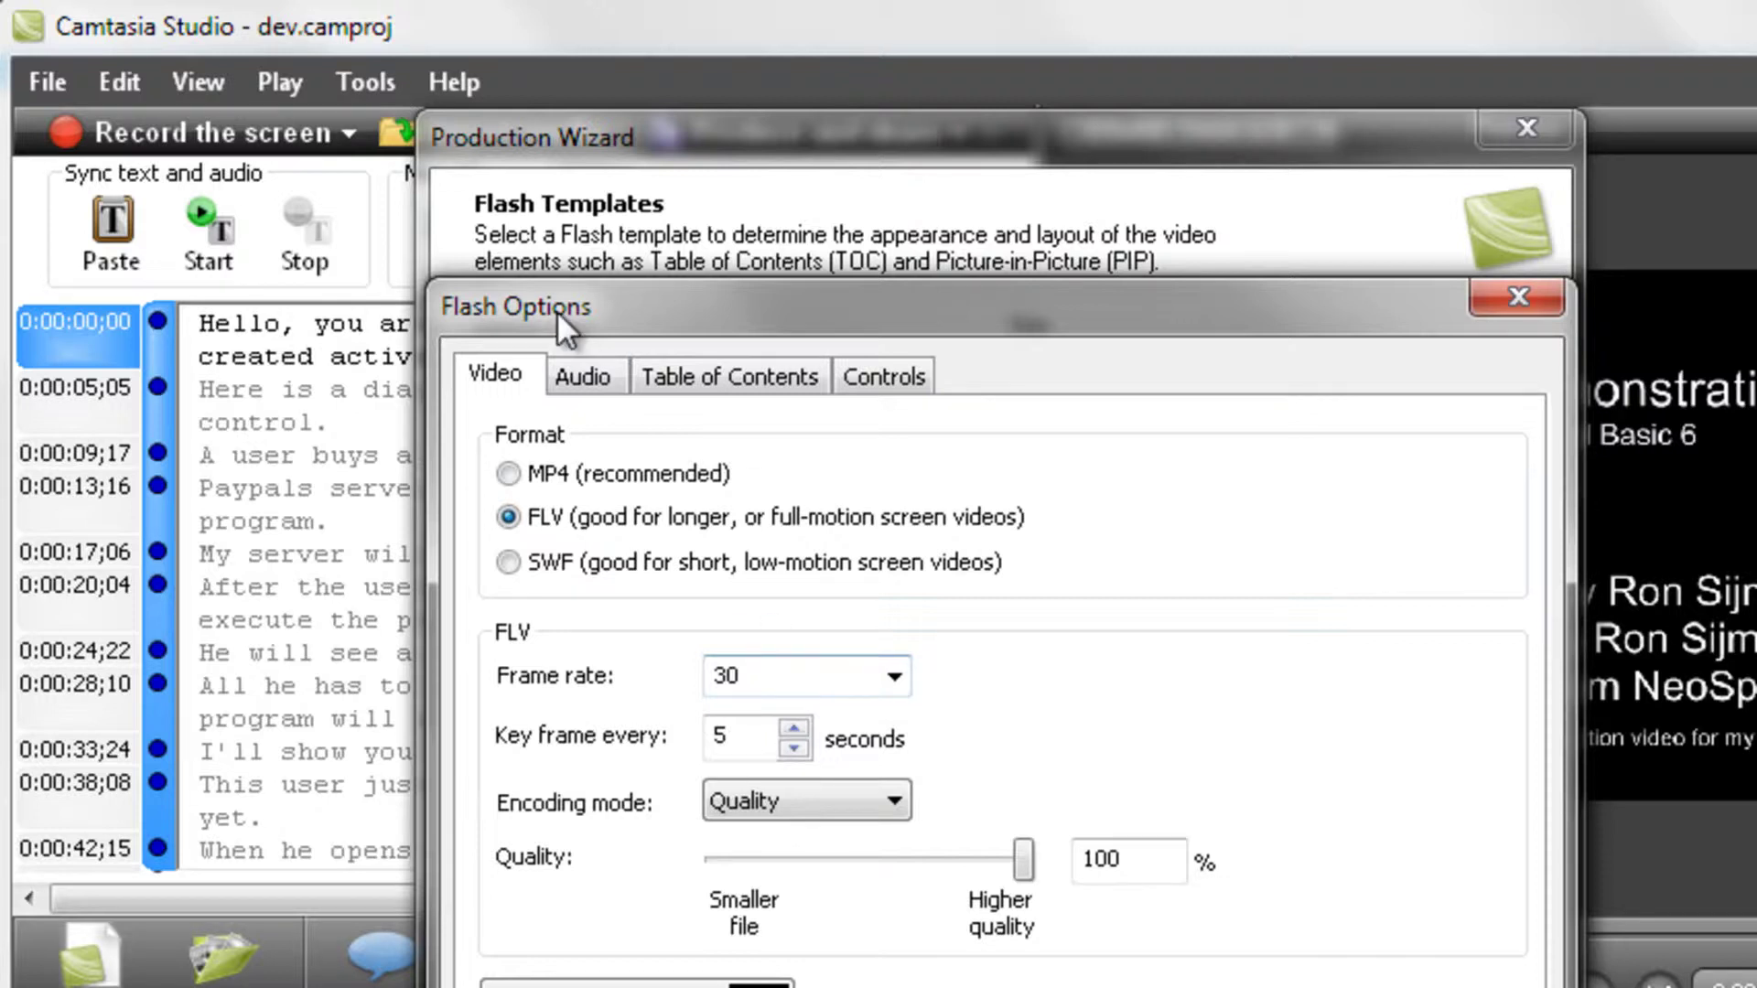
left_click(580, 381)
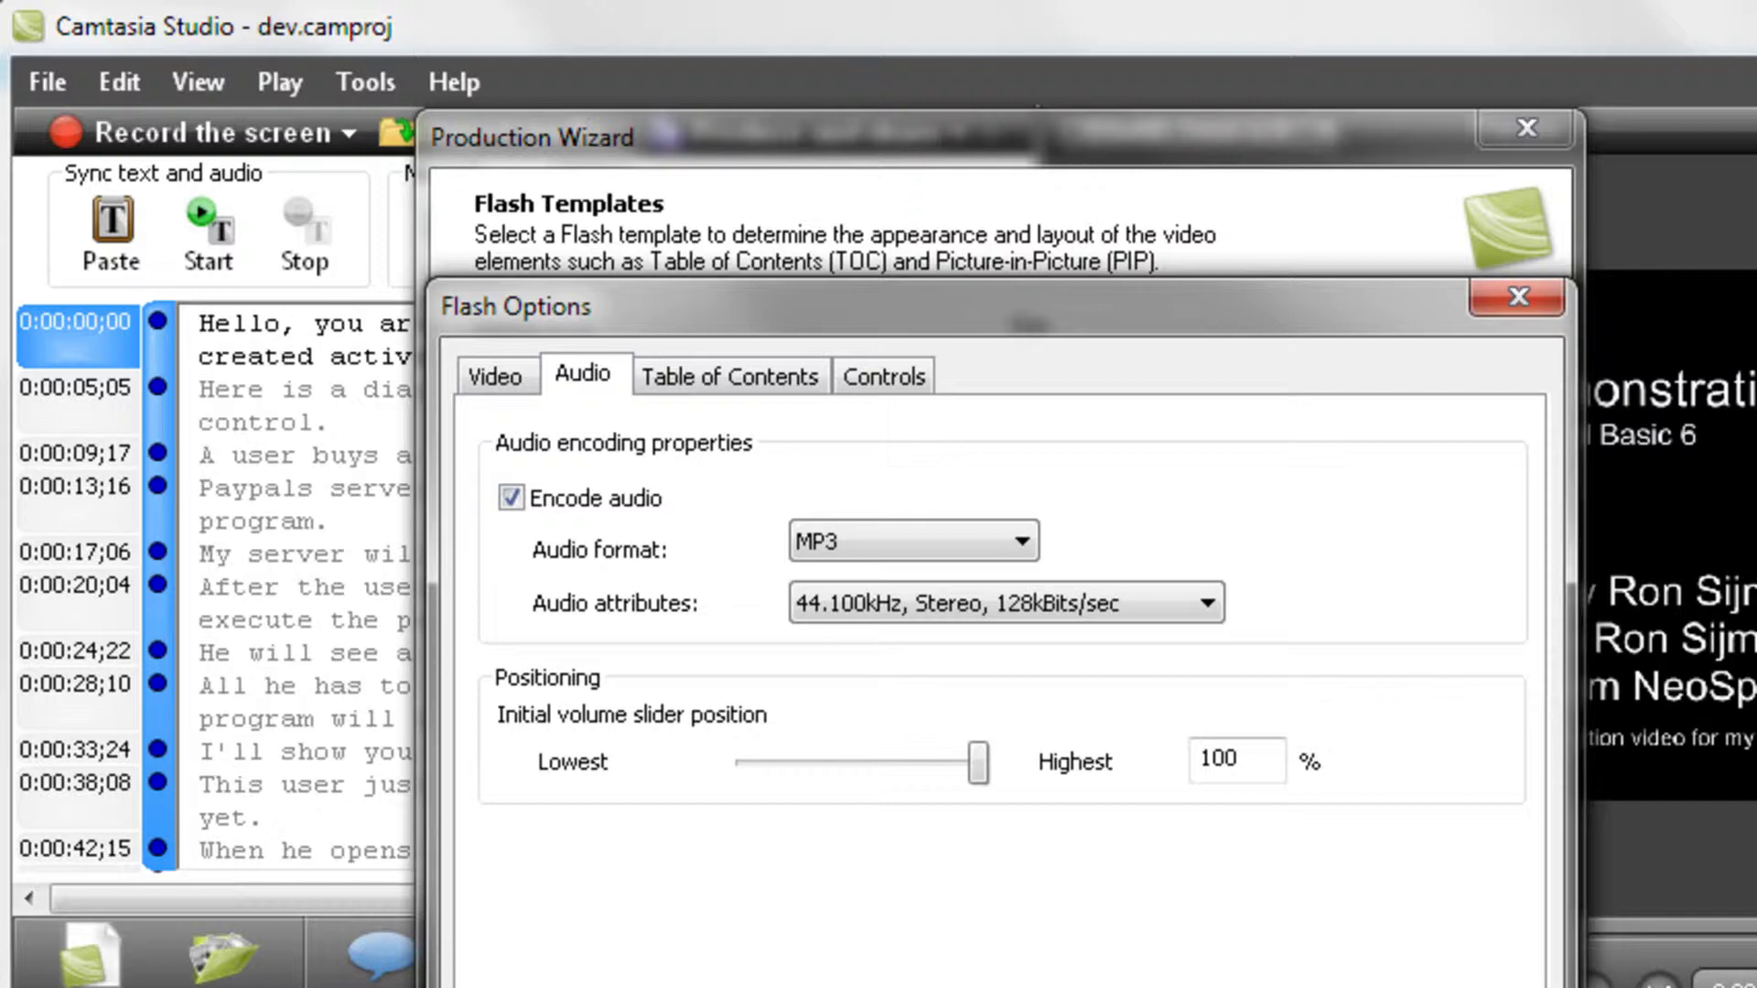
key("Return")
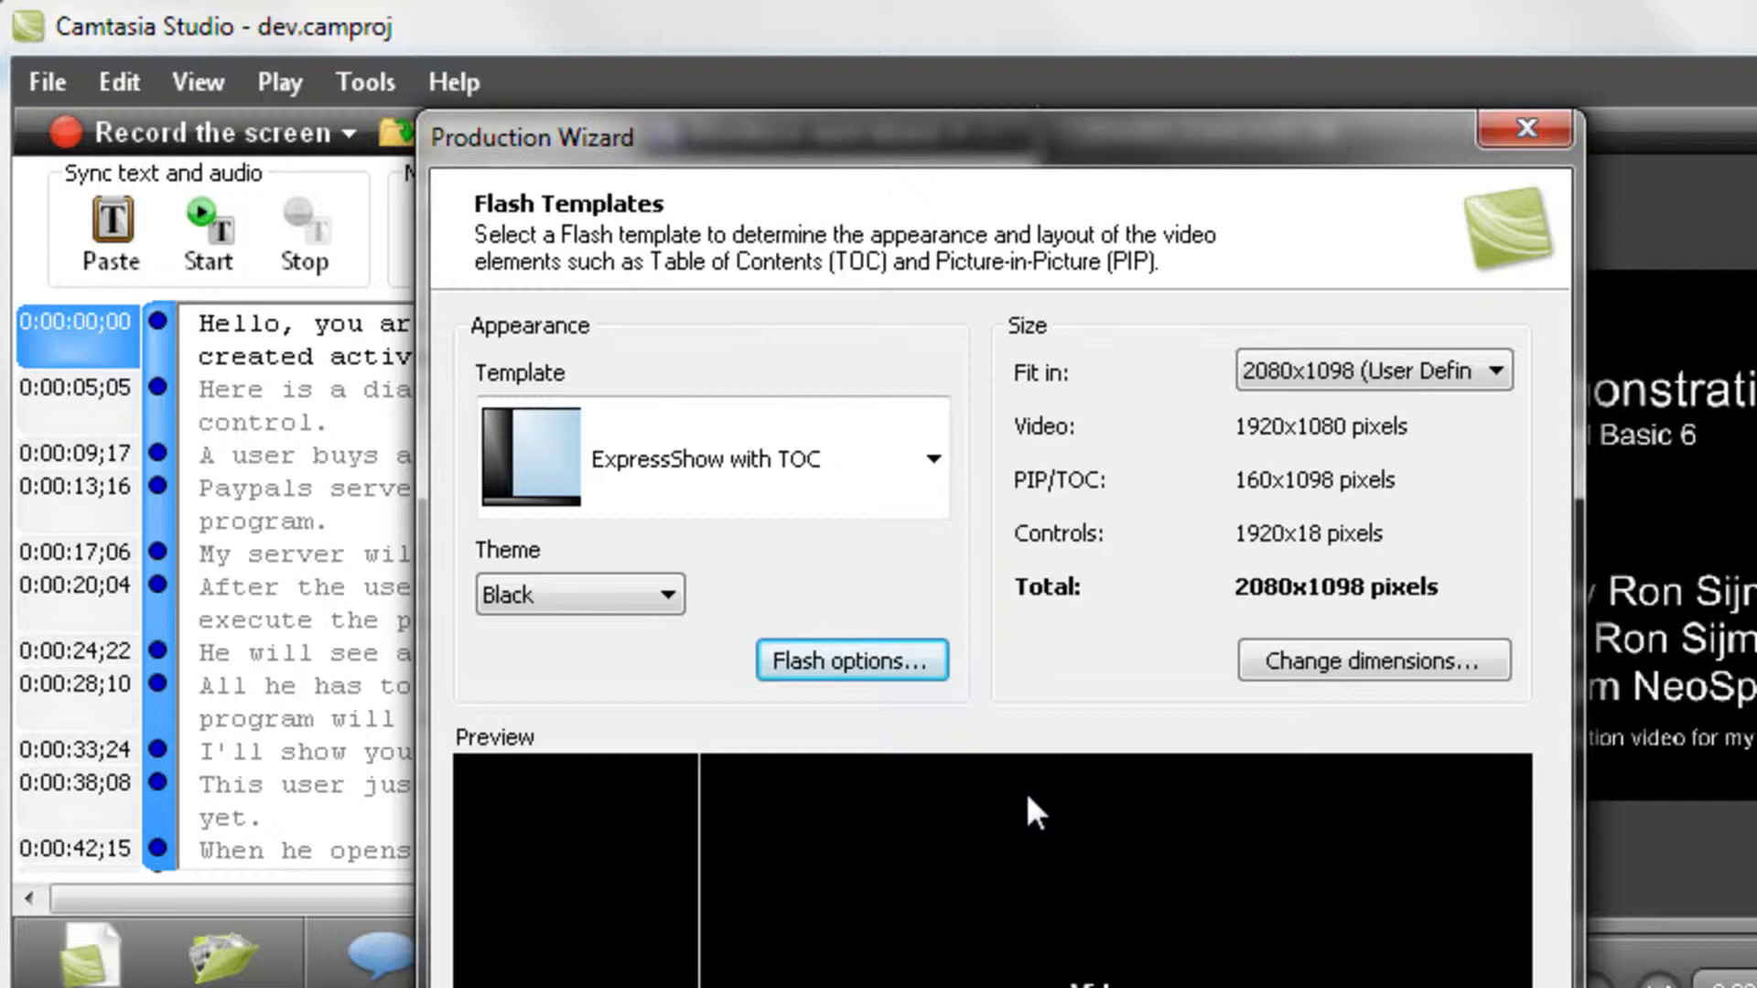
Keep the default video options and produce the video as dev in D:\Documents\Documents\Camtasia Studio.
key("alt+n")
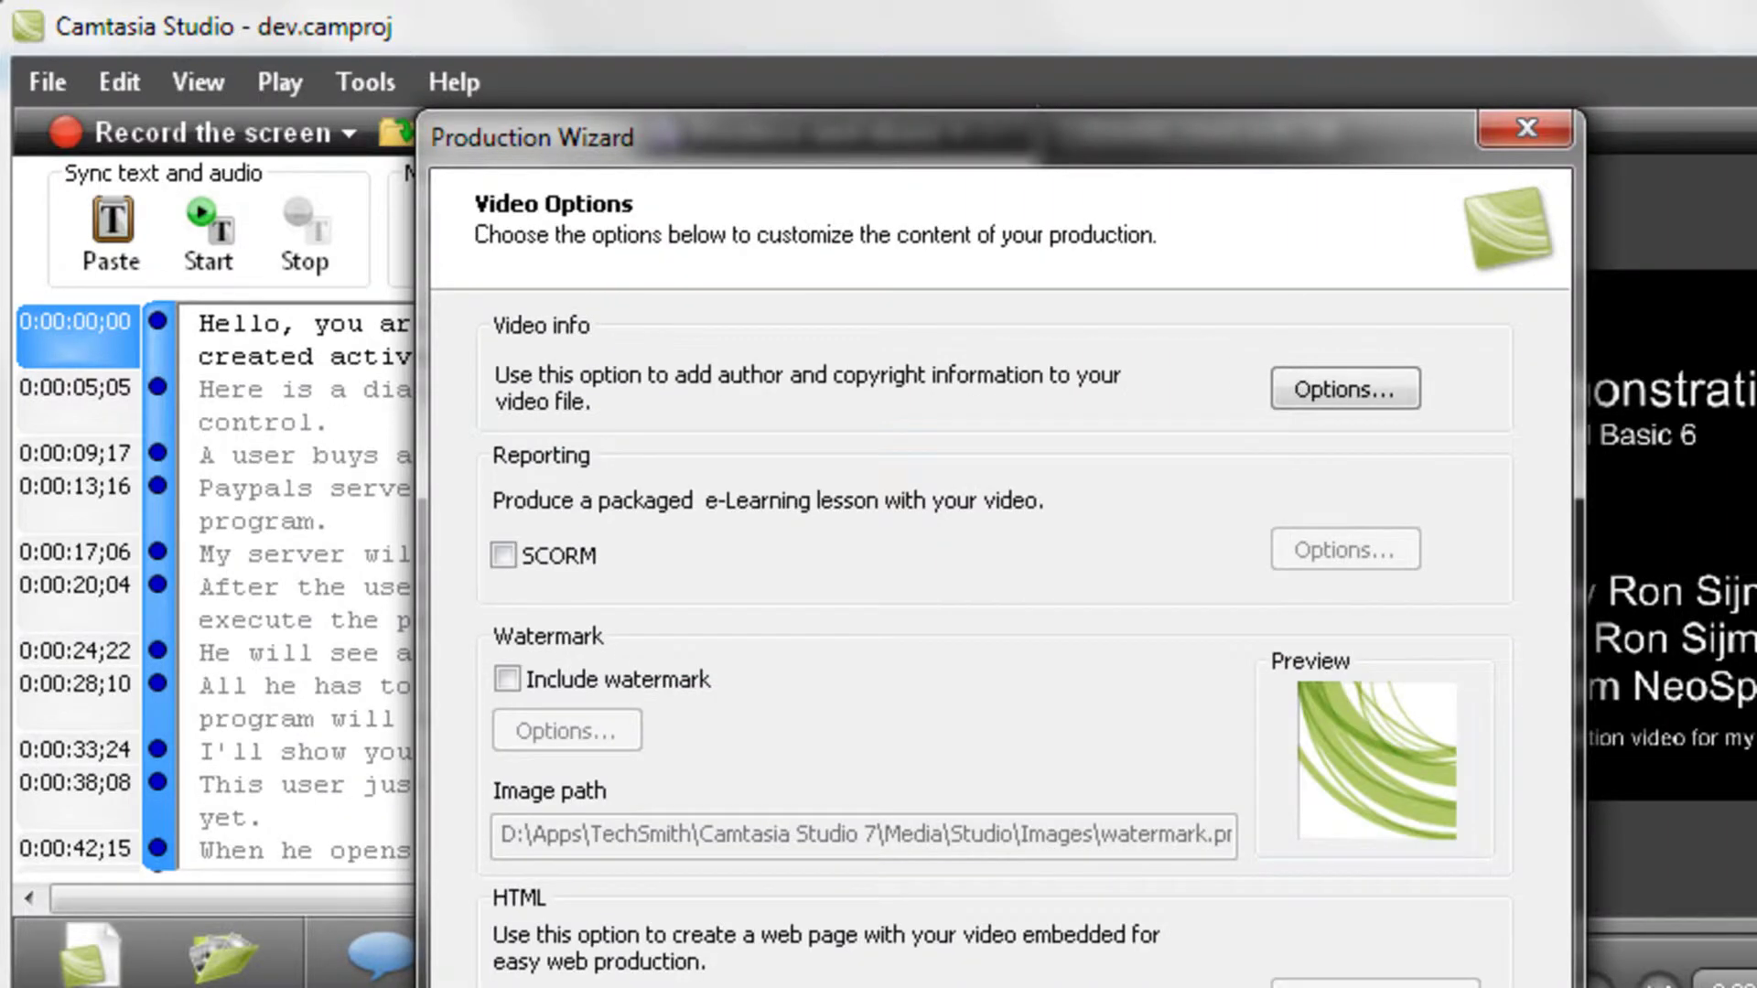
key("alt+n")
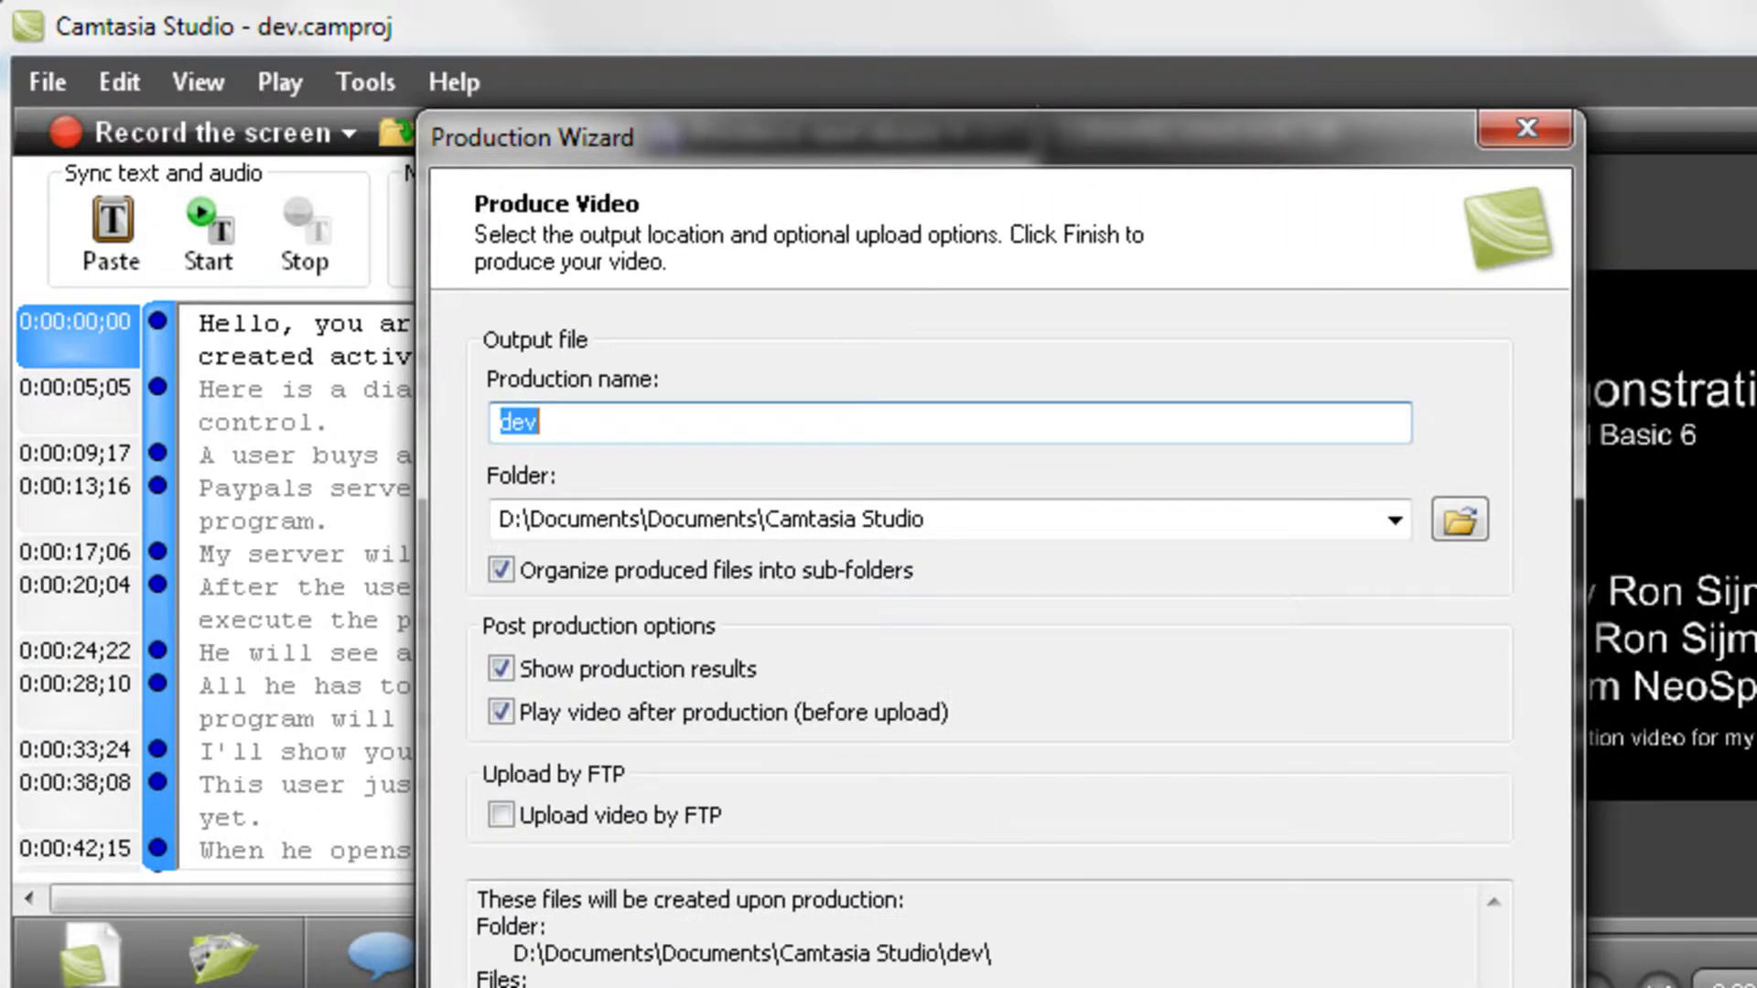
key("Return")
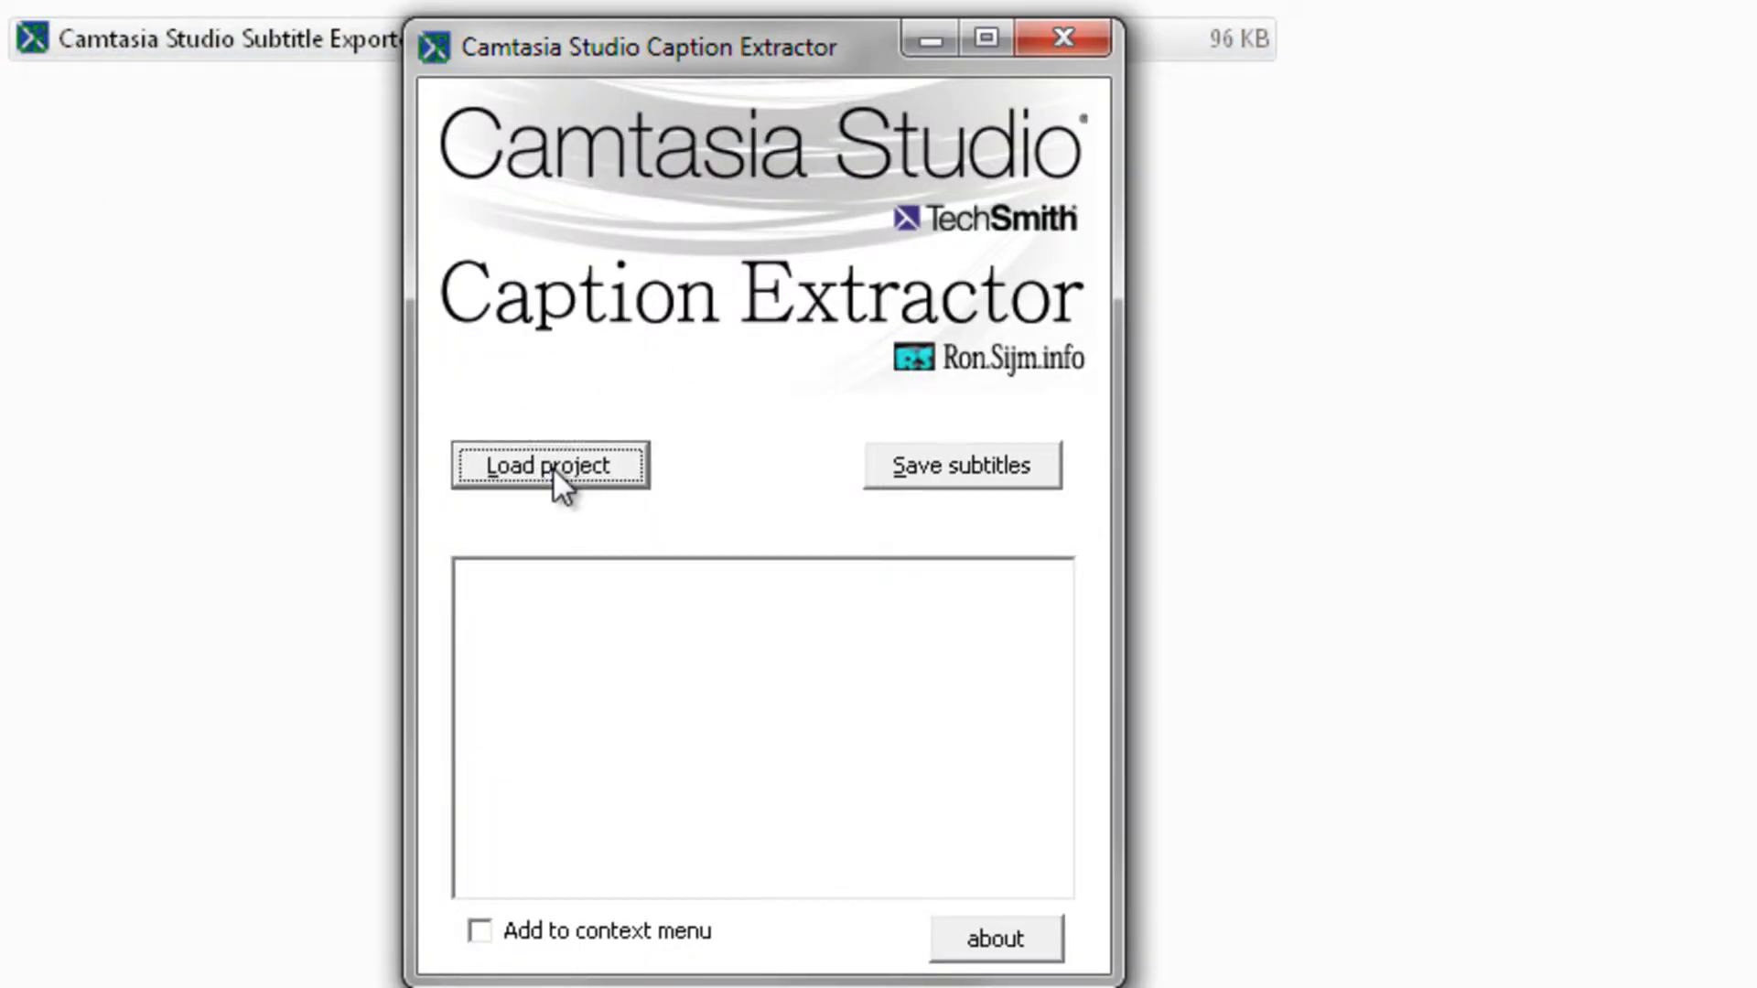
In Camtasia Studio Caption Extractor, load dev.camproj and save its captions to a file named subtitles.
left_click(394, 183)
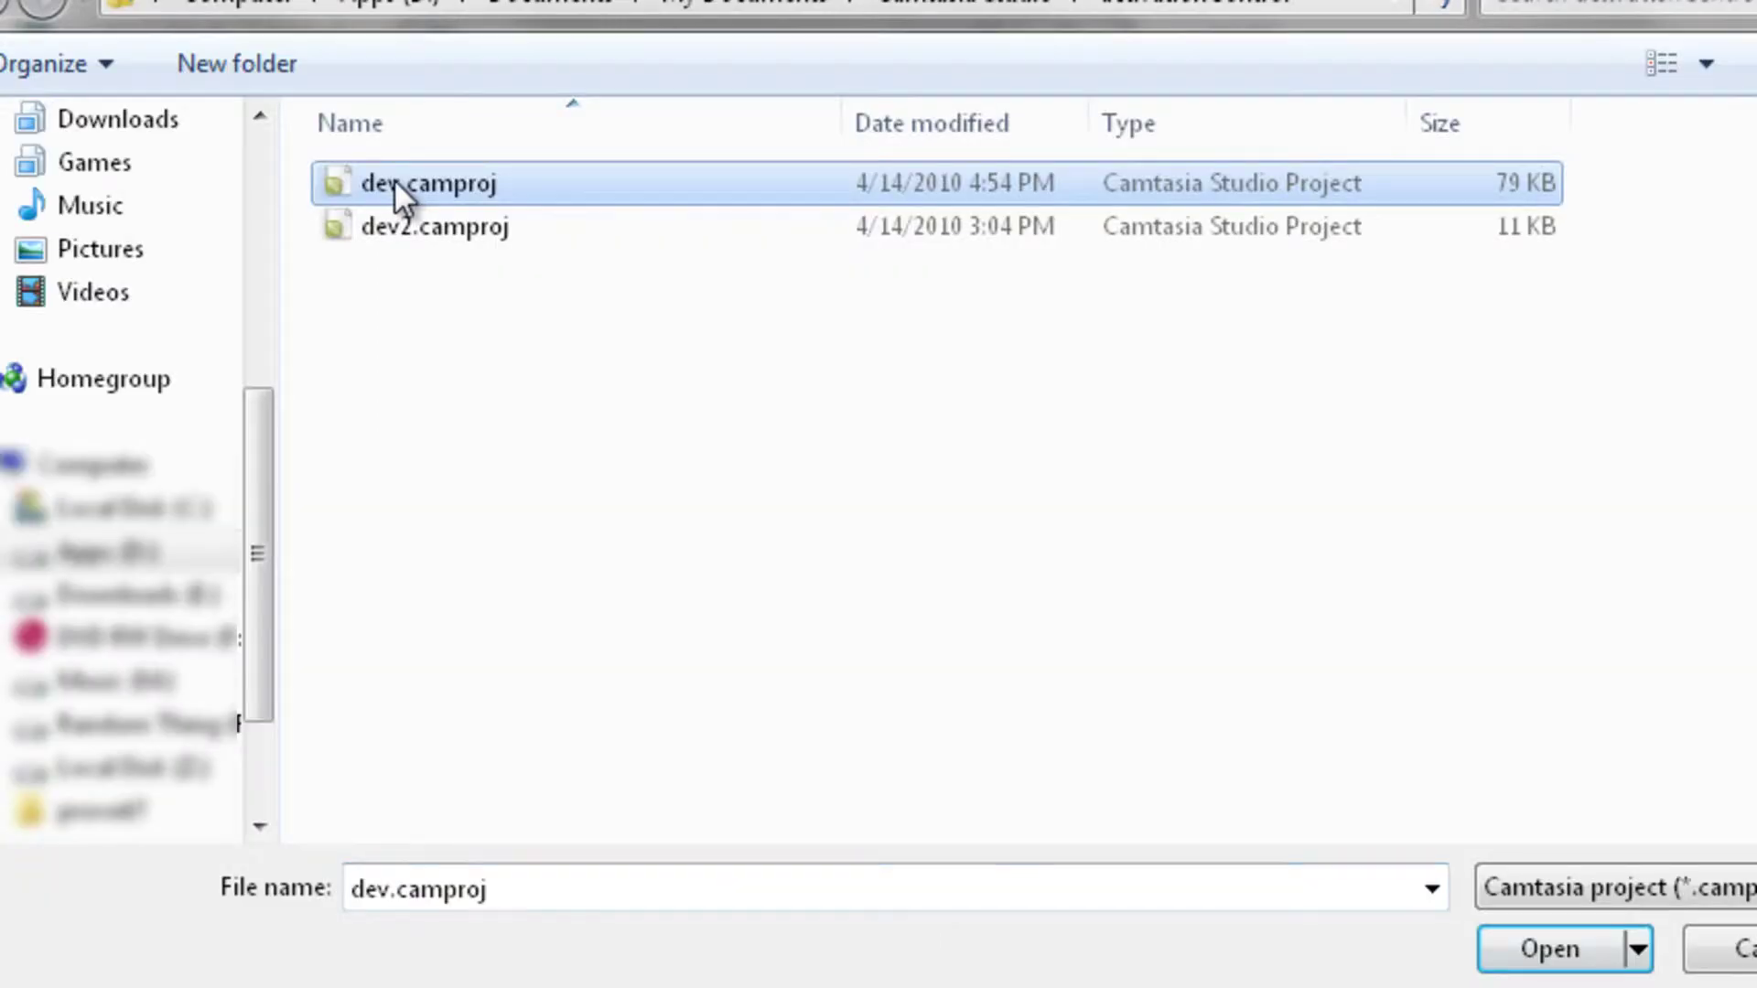
double_click(382, 178)
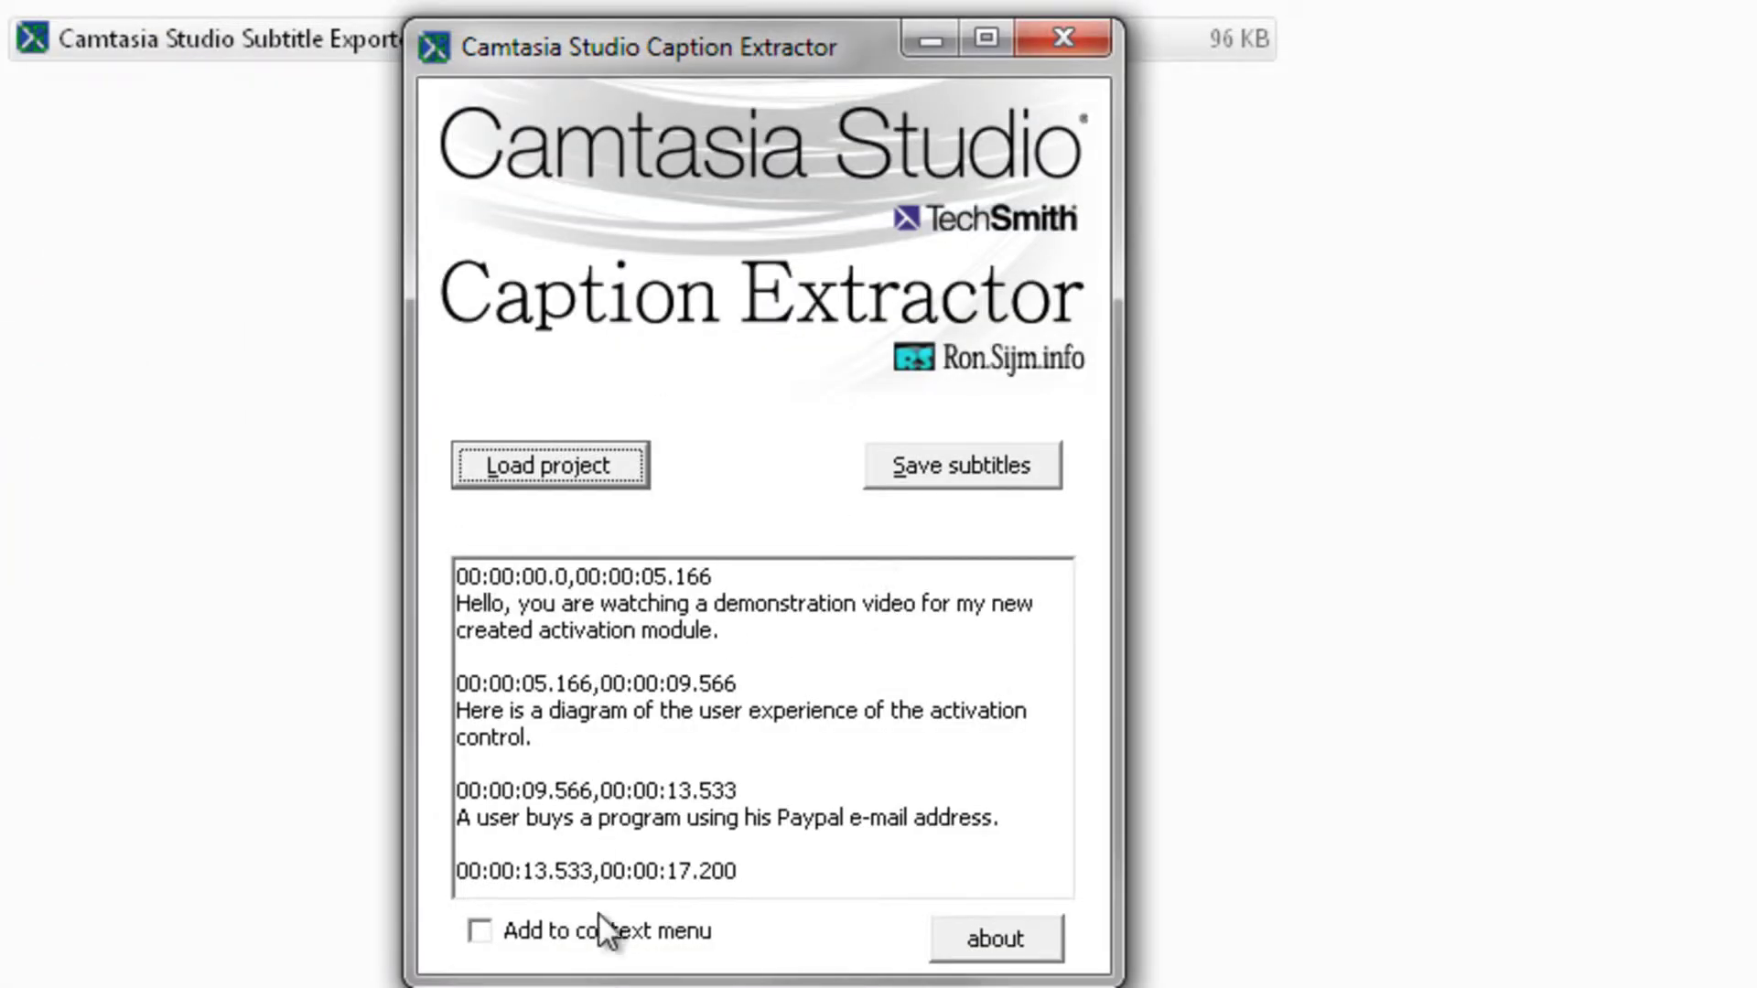
left_click(941, 466)
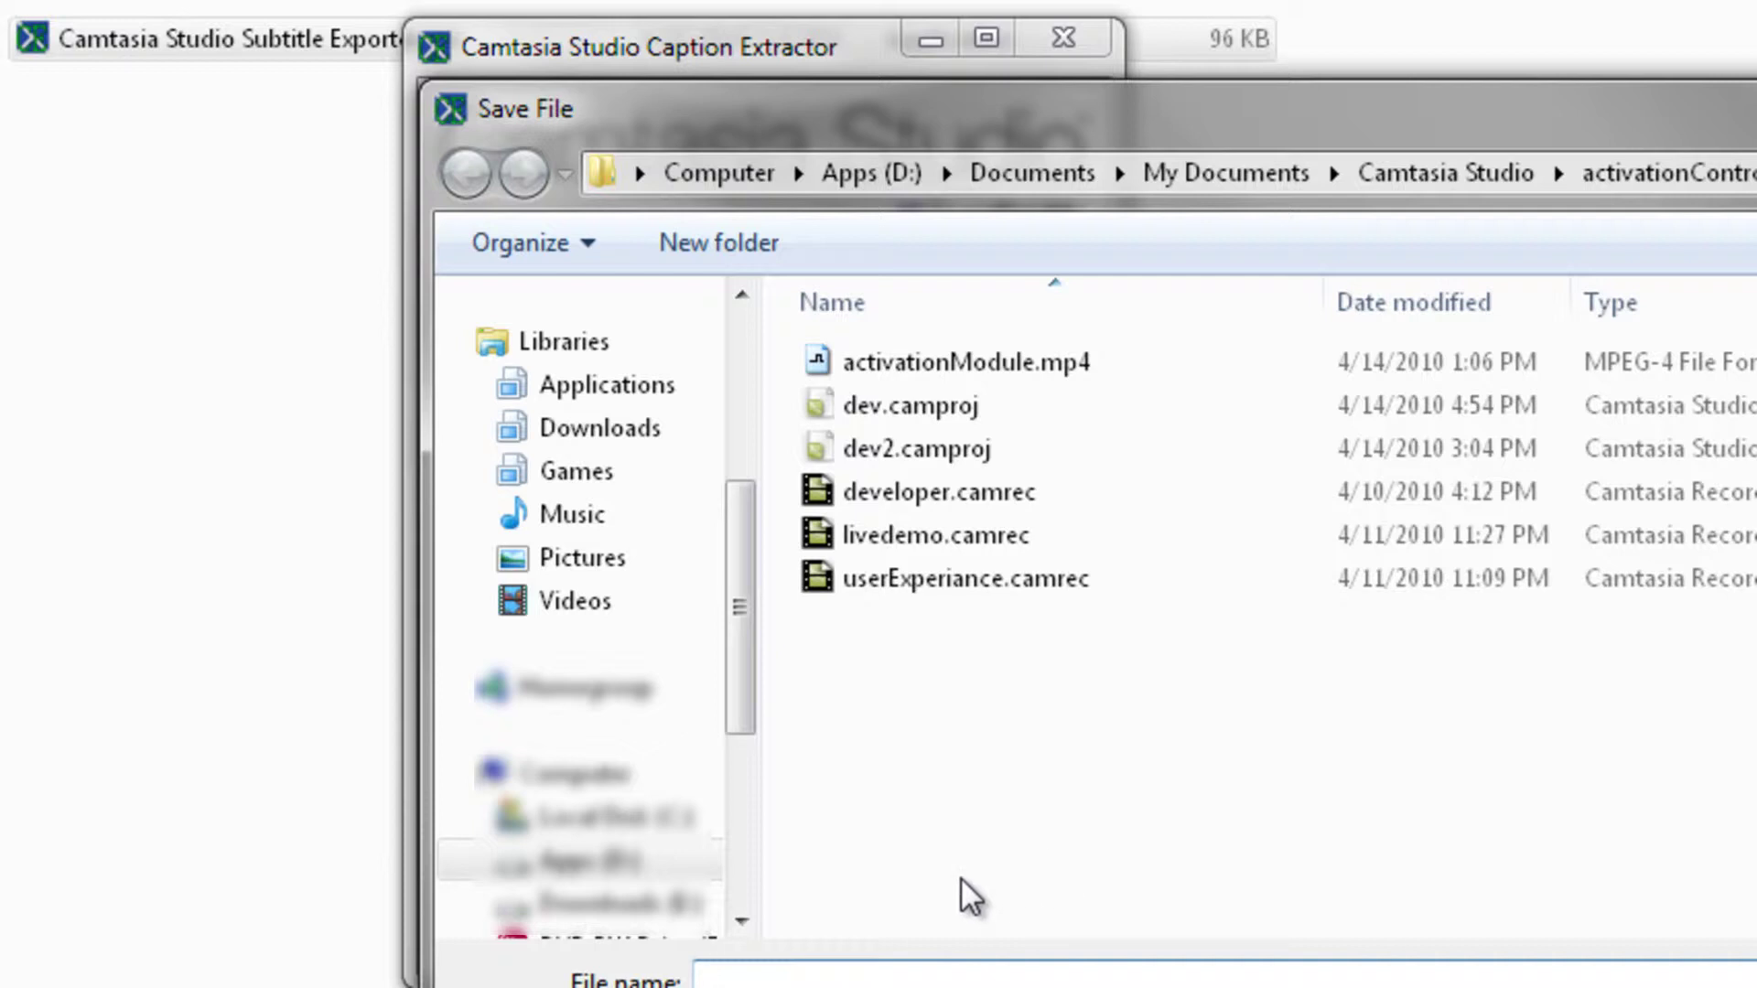
type("subtitles")
key("Return")
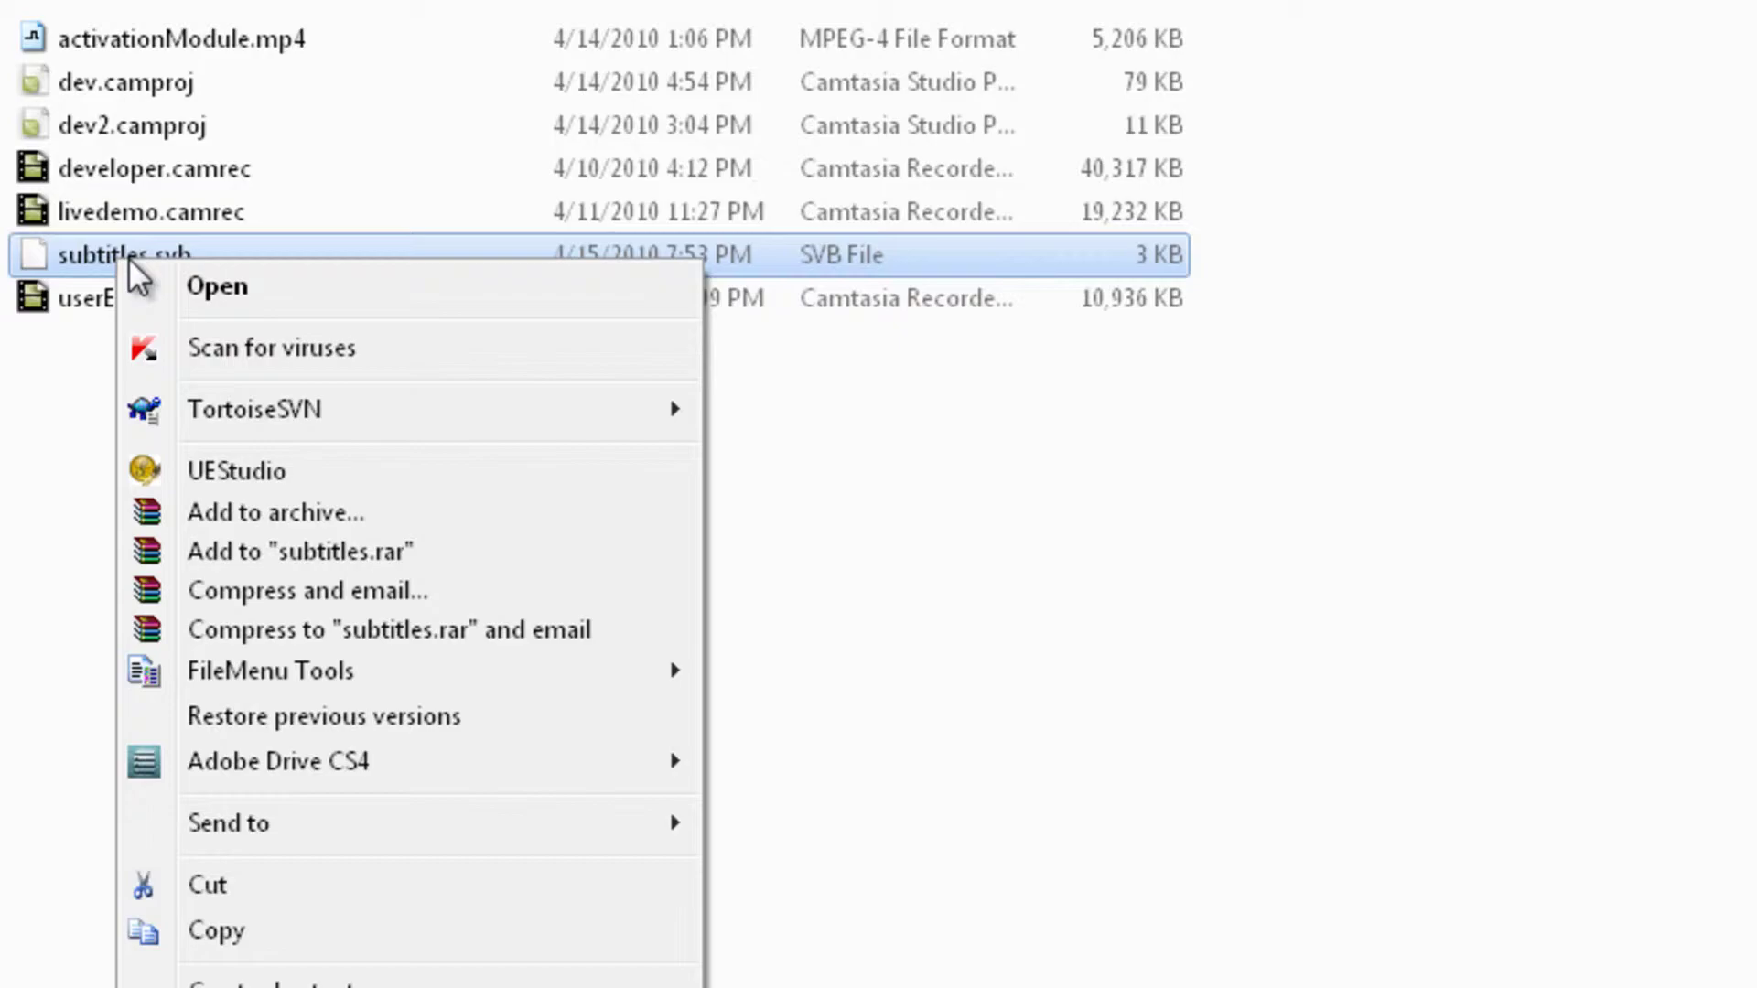
Open subtitles.svb in UEStudio to examine the extracted captions, and close the editor.
left_click(212, 471)
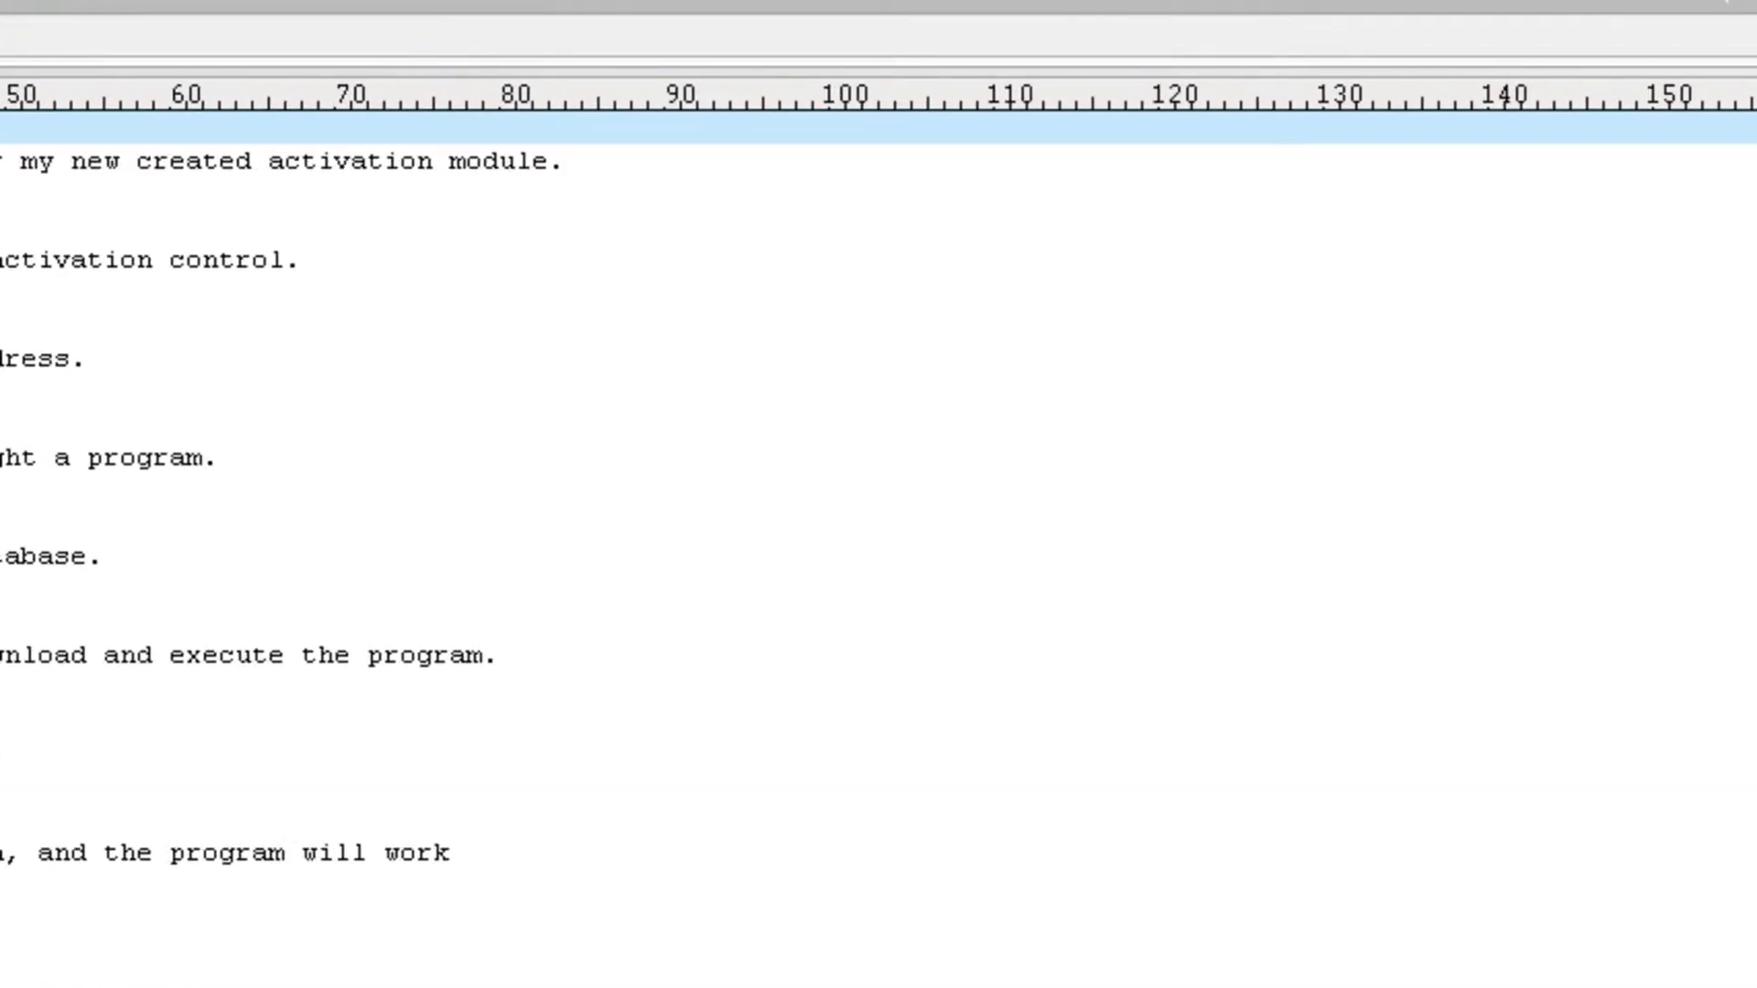
key("alt+F4")
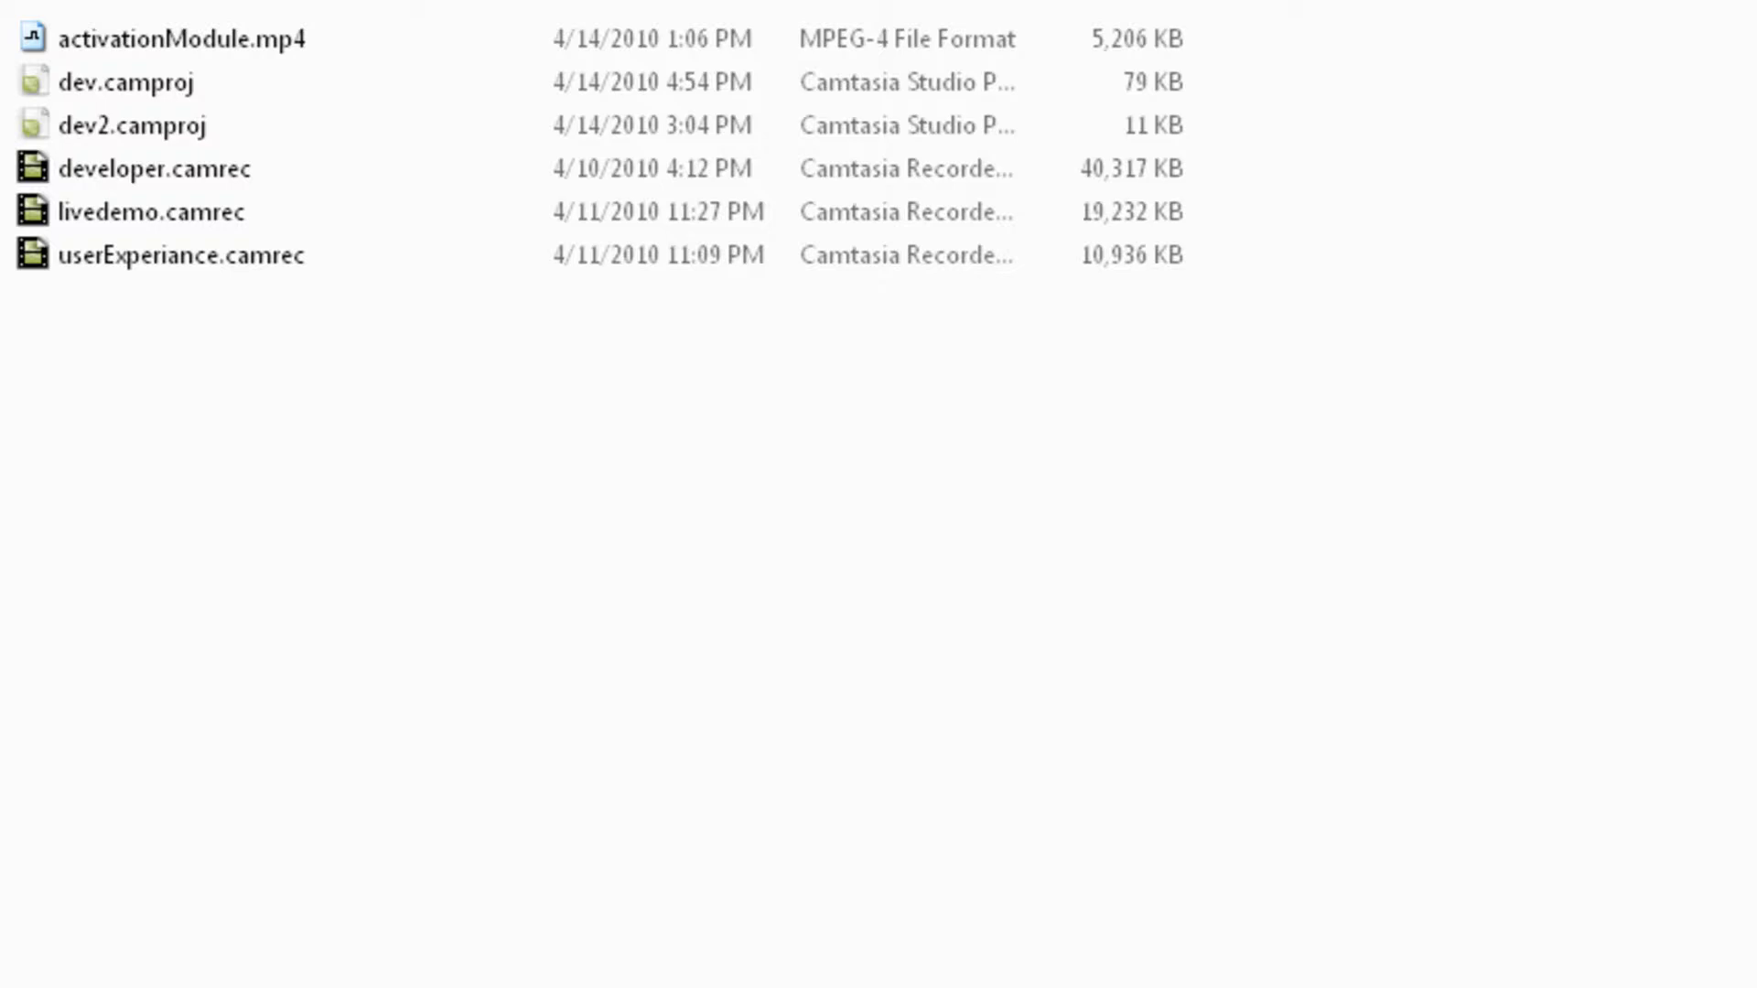
Add Caption Extractor to the context menu and use it to extract the subtitles from dev.camproj.
key("alt+Tab")
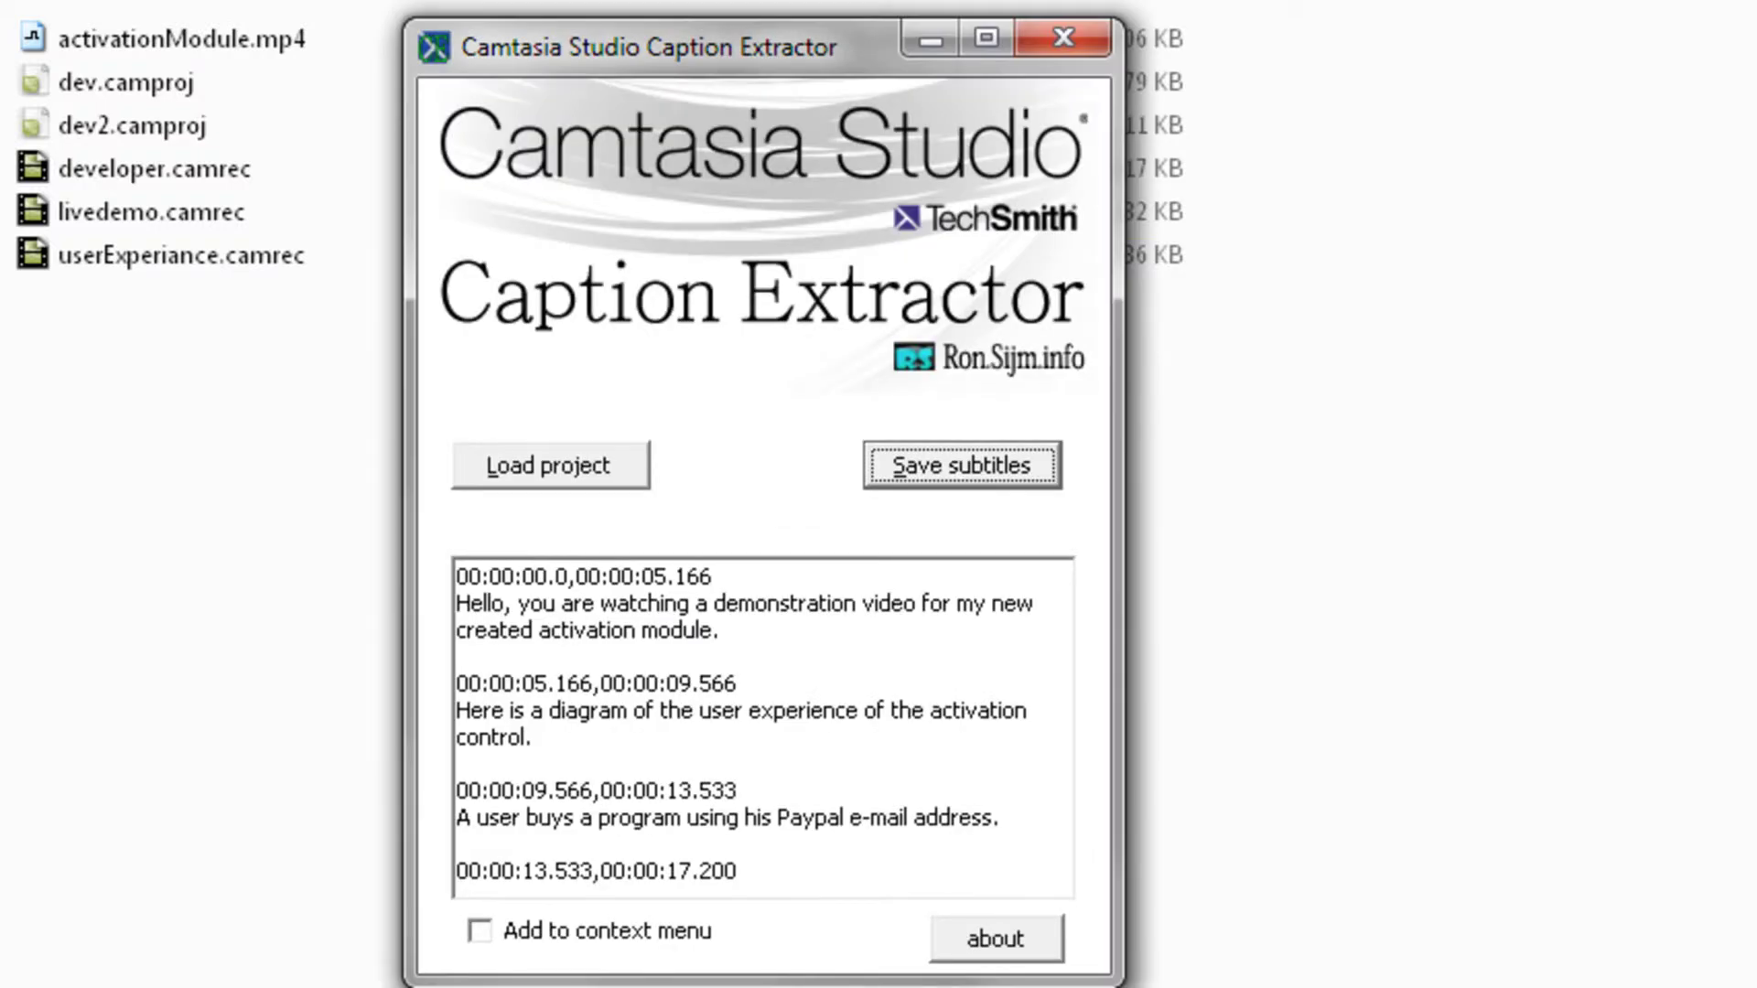
left_click(489, 930)
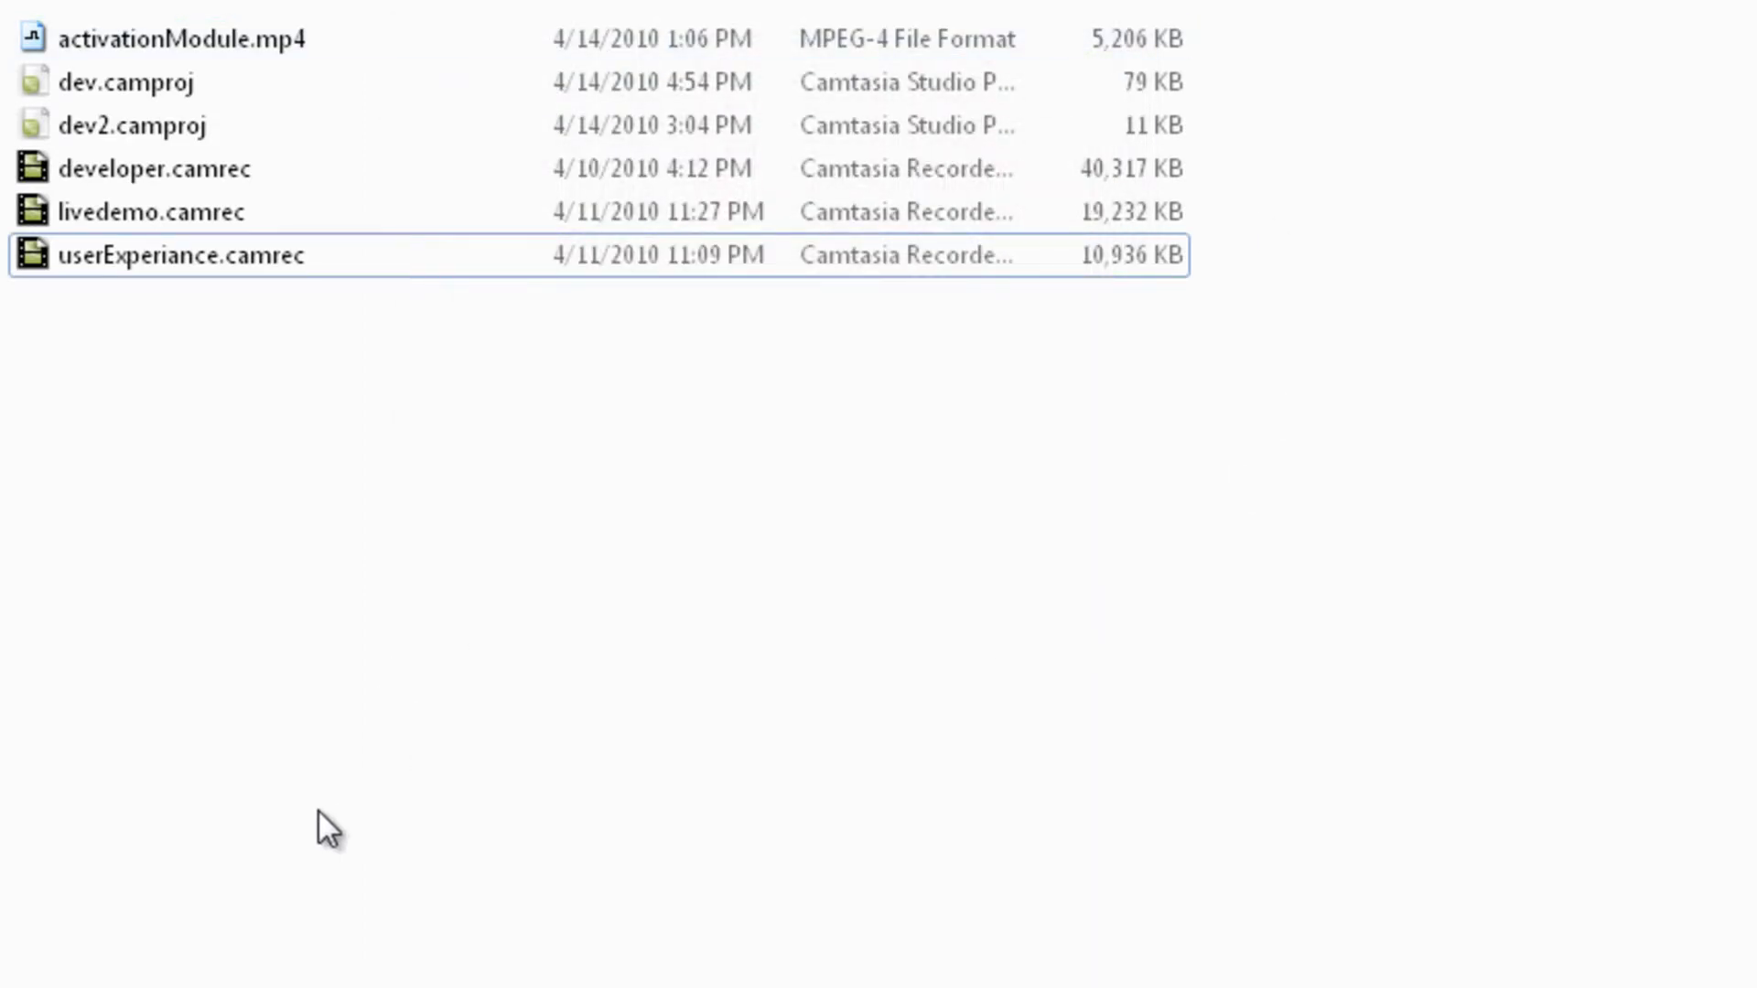
right_click(111, 73)
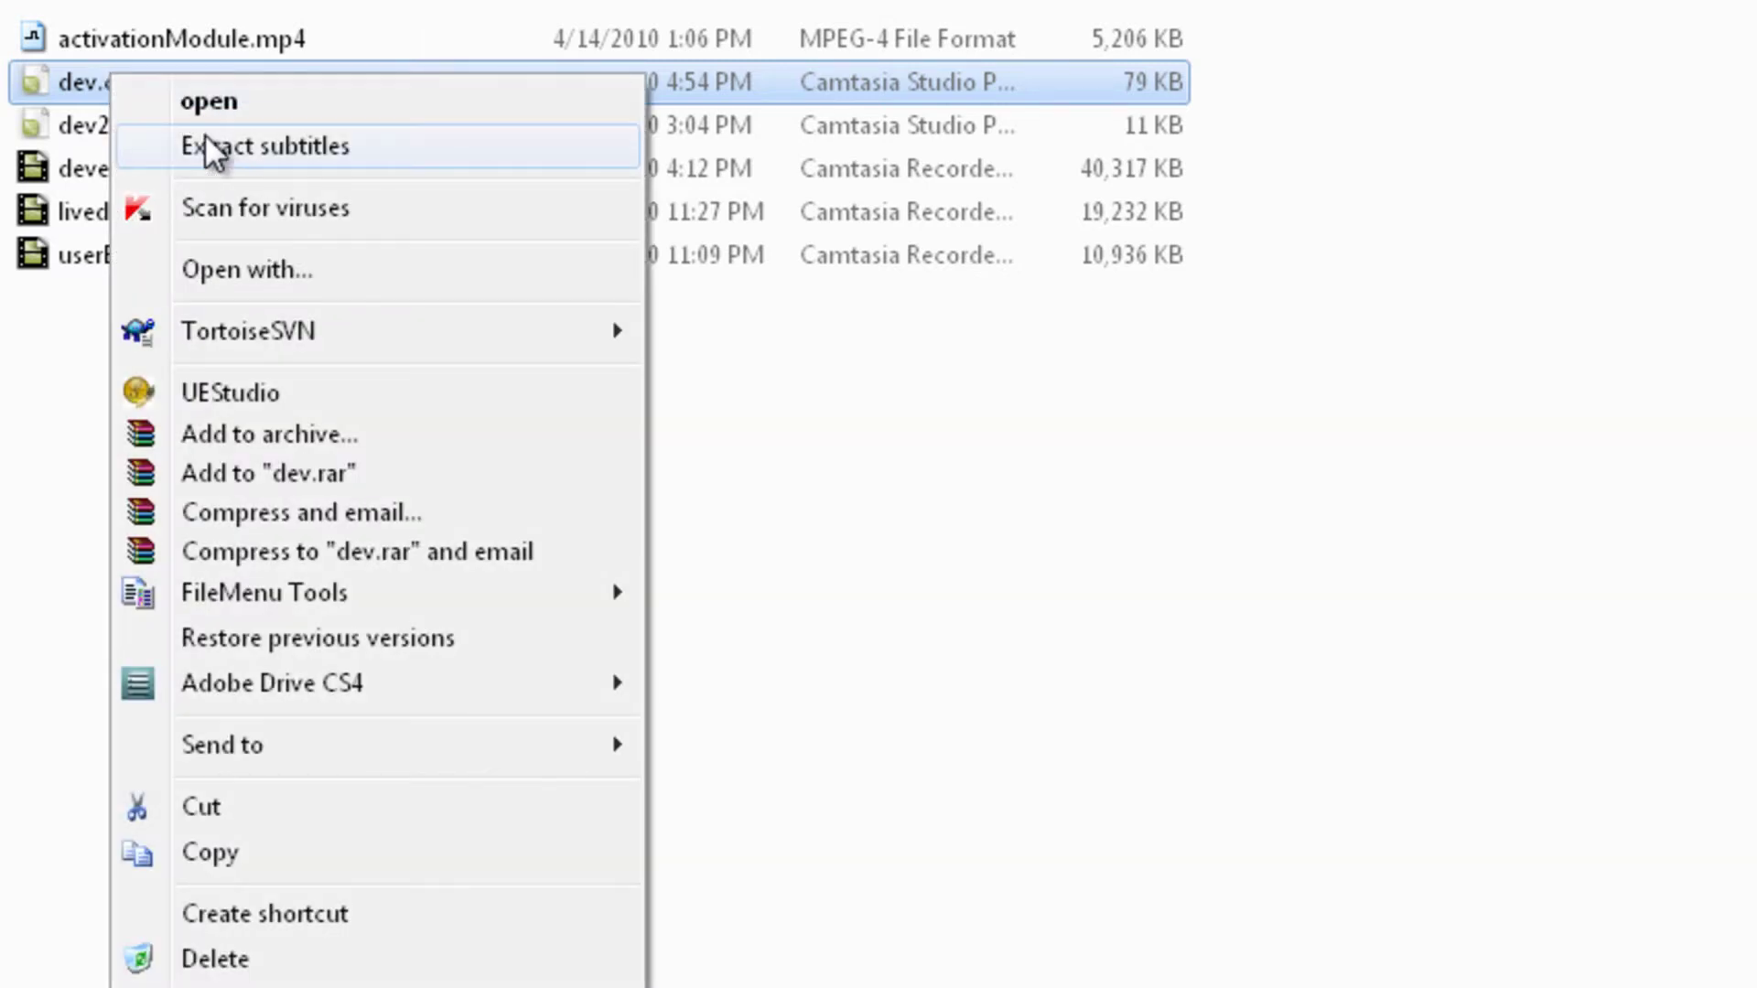
left_click(212, 147)
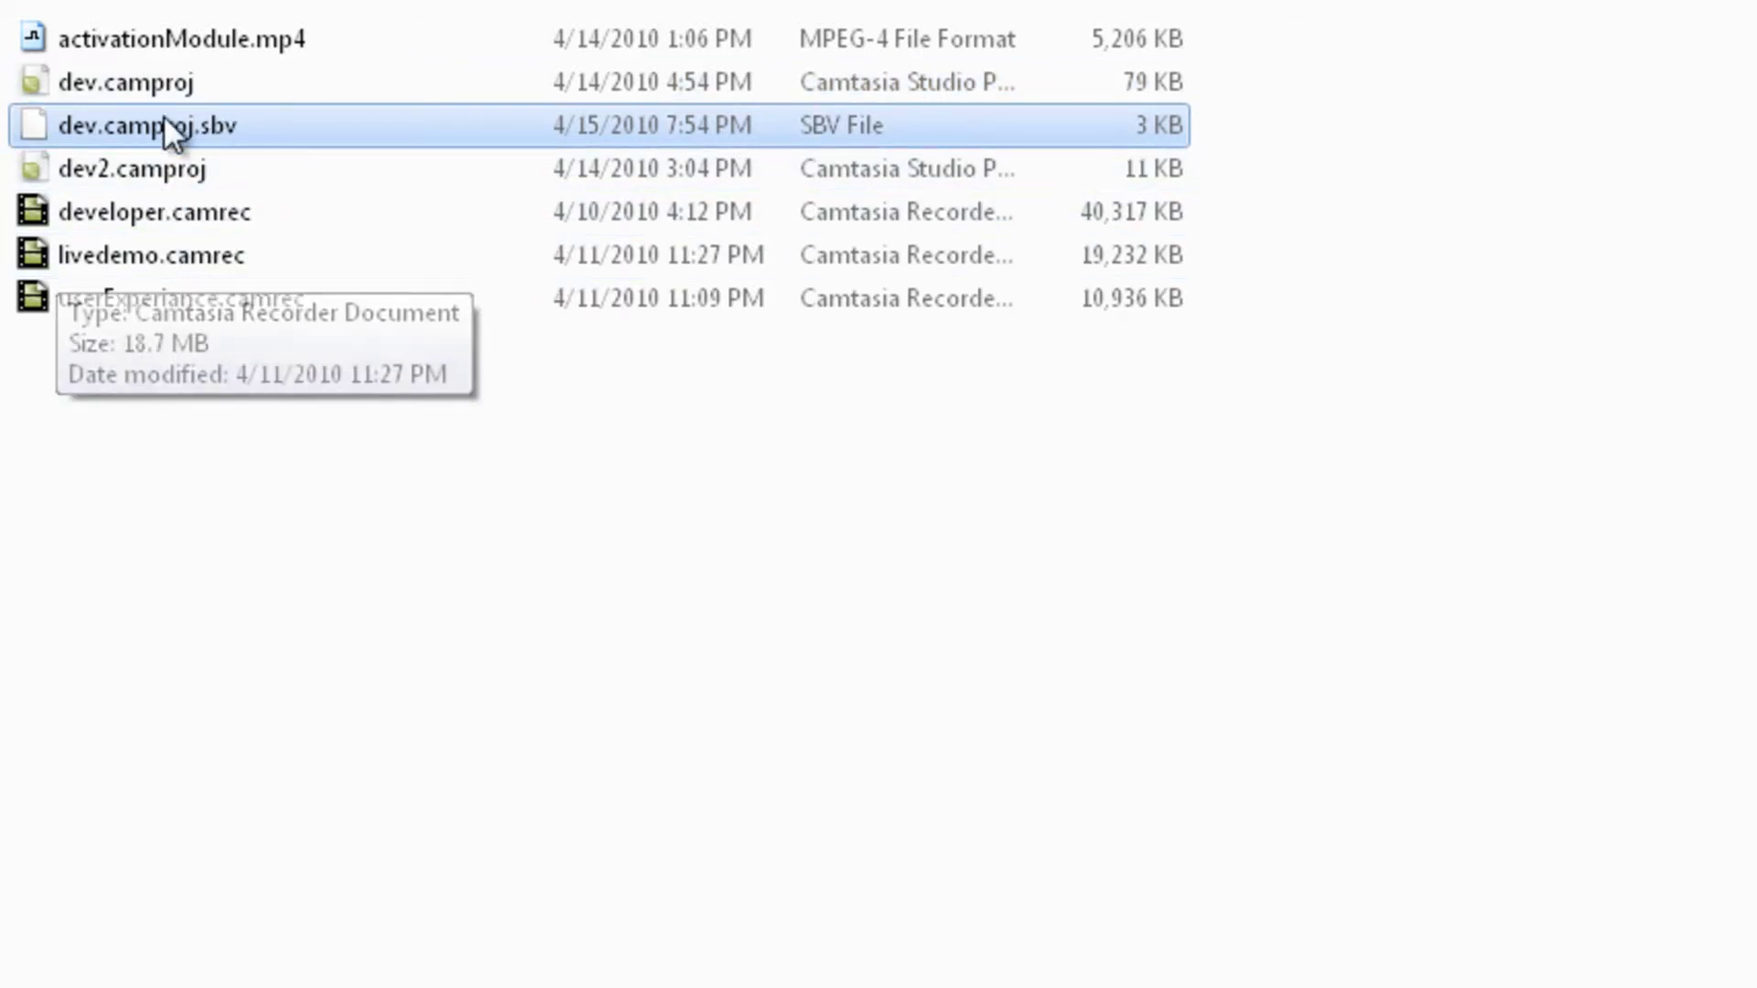
Open dev.camproj.sbv in UEStudio to examine its captions.
right_click(150, 124)
left_click(256, 329)
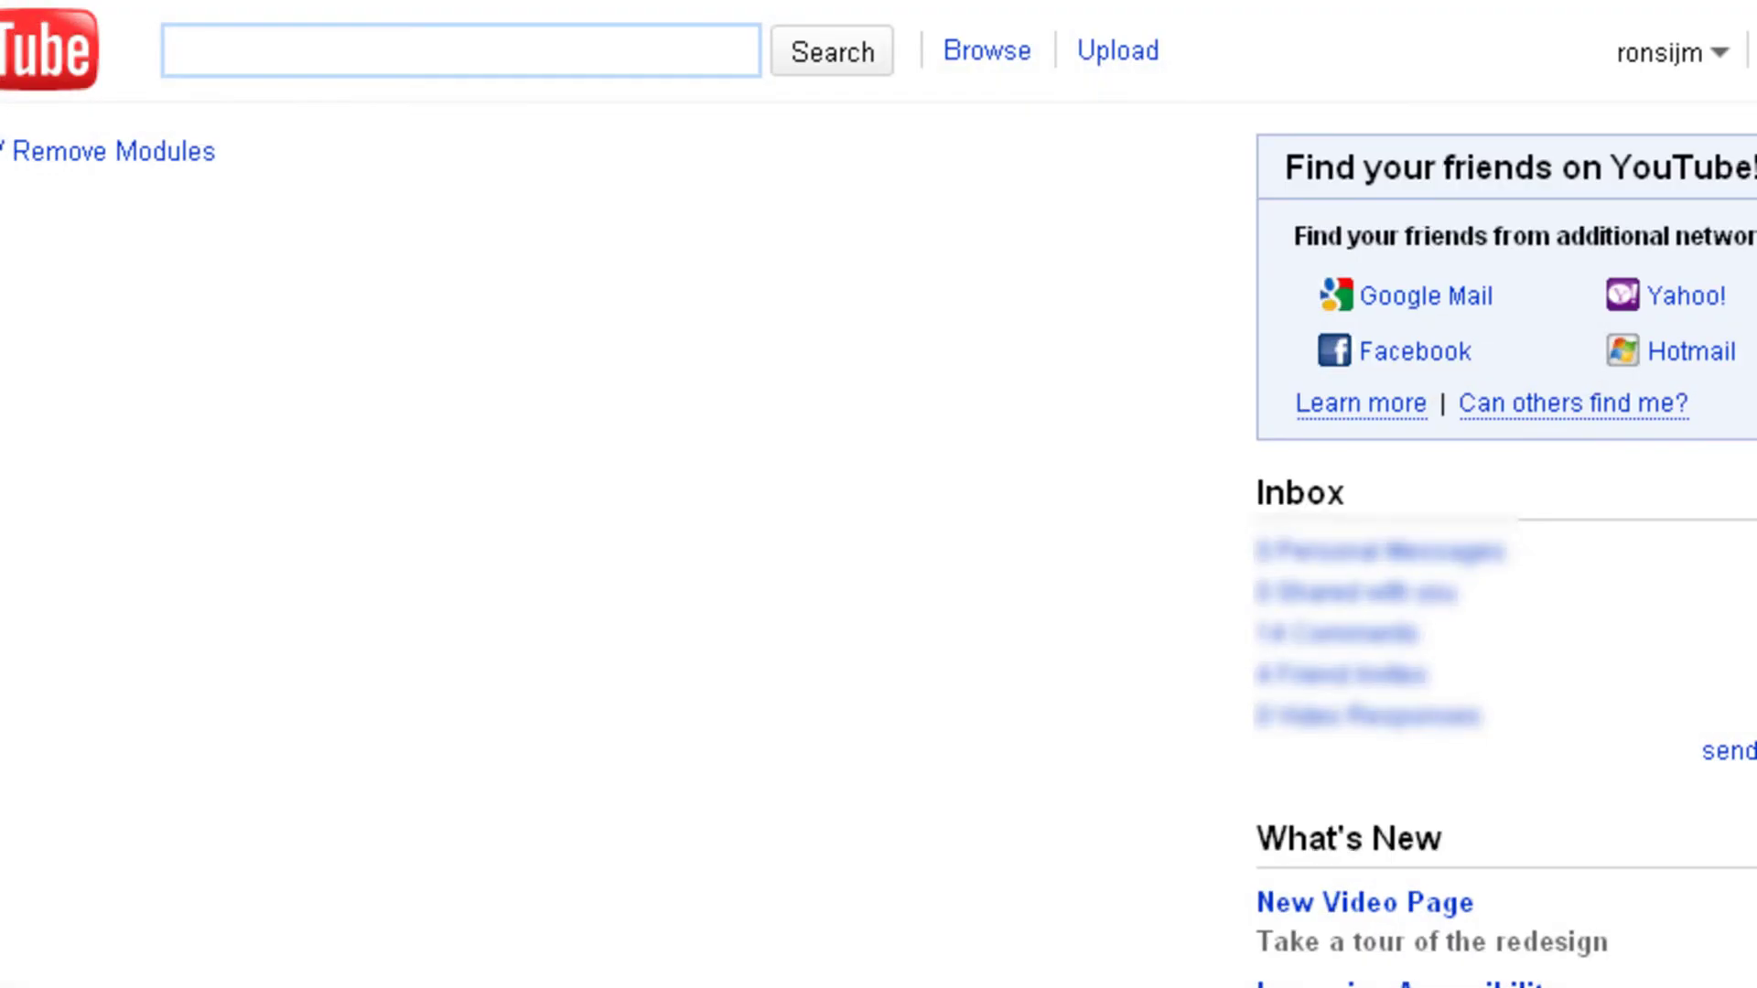
On YouTube, open the captions and subtitles page of the uploaded video dev.flv.
left_click(1723, 53)
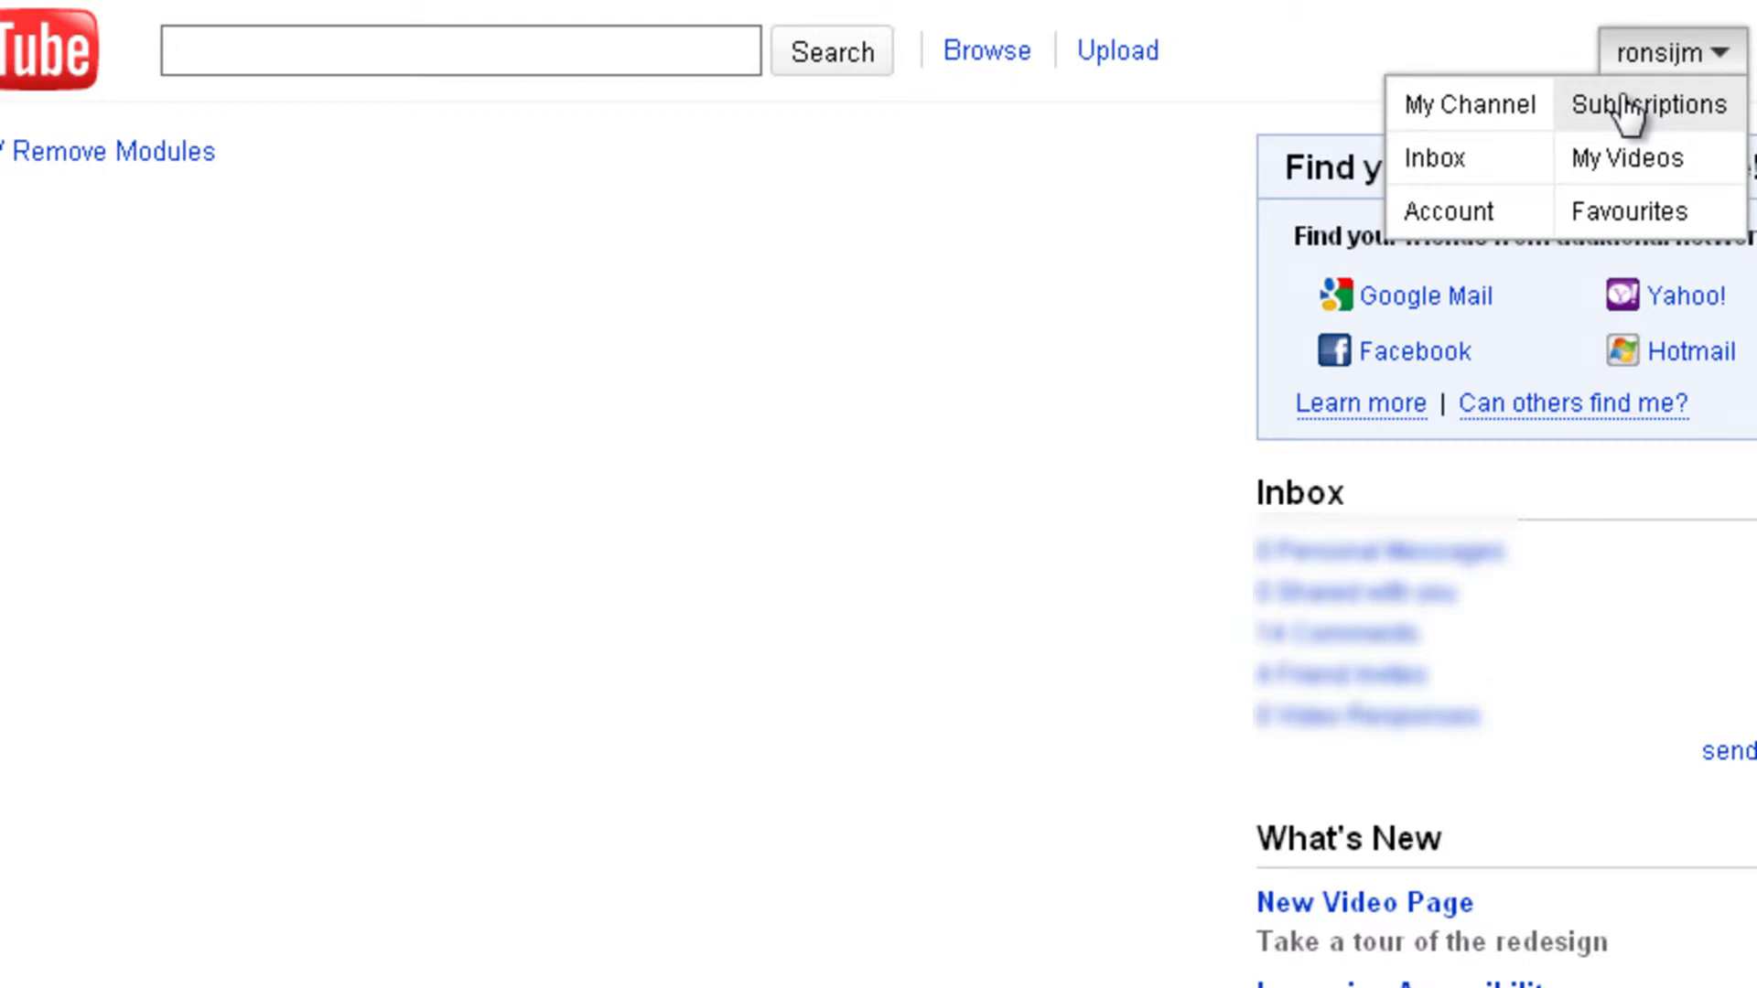
left_click(1619, 161)
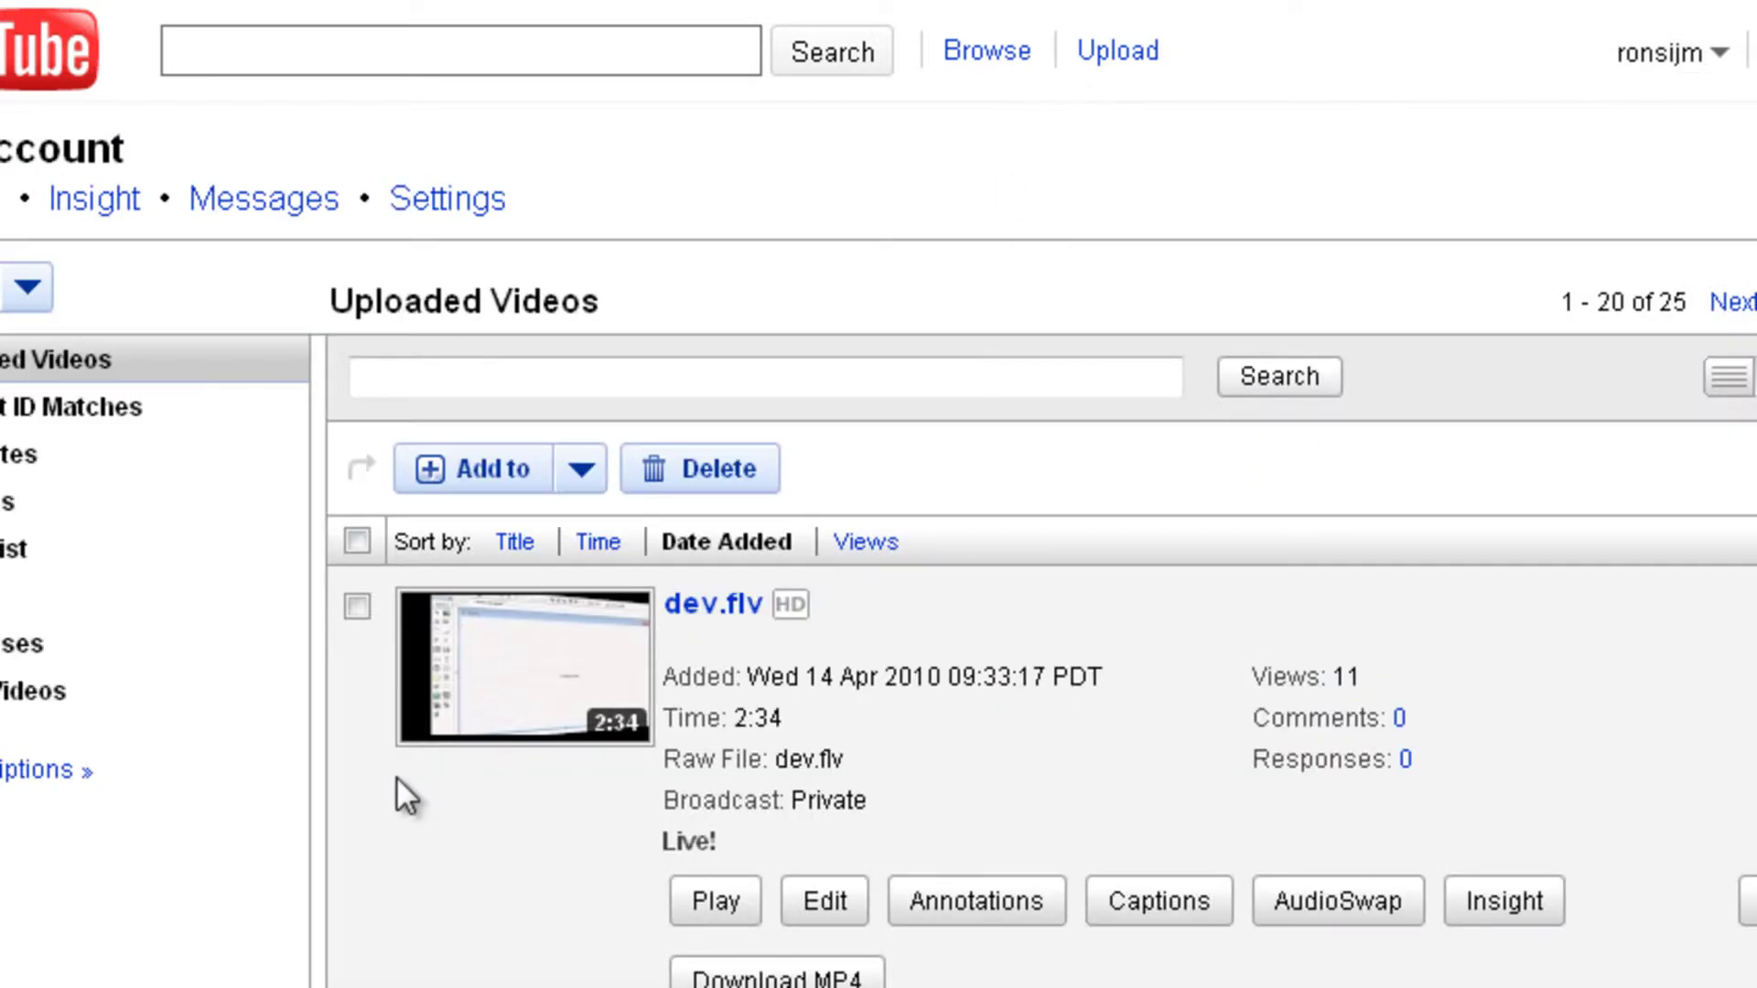
left_click(1161, 906)
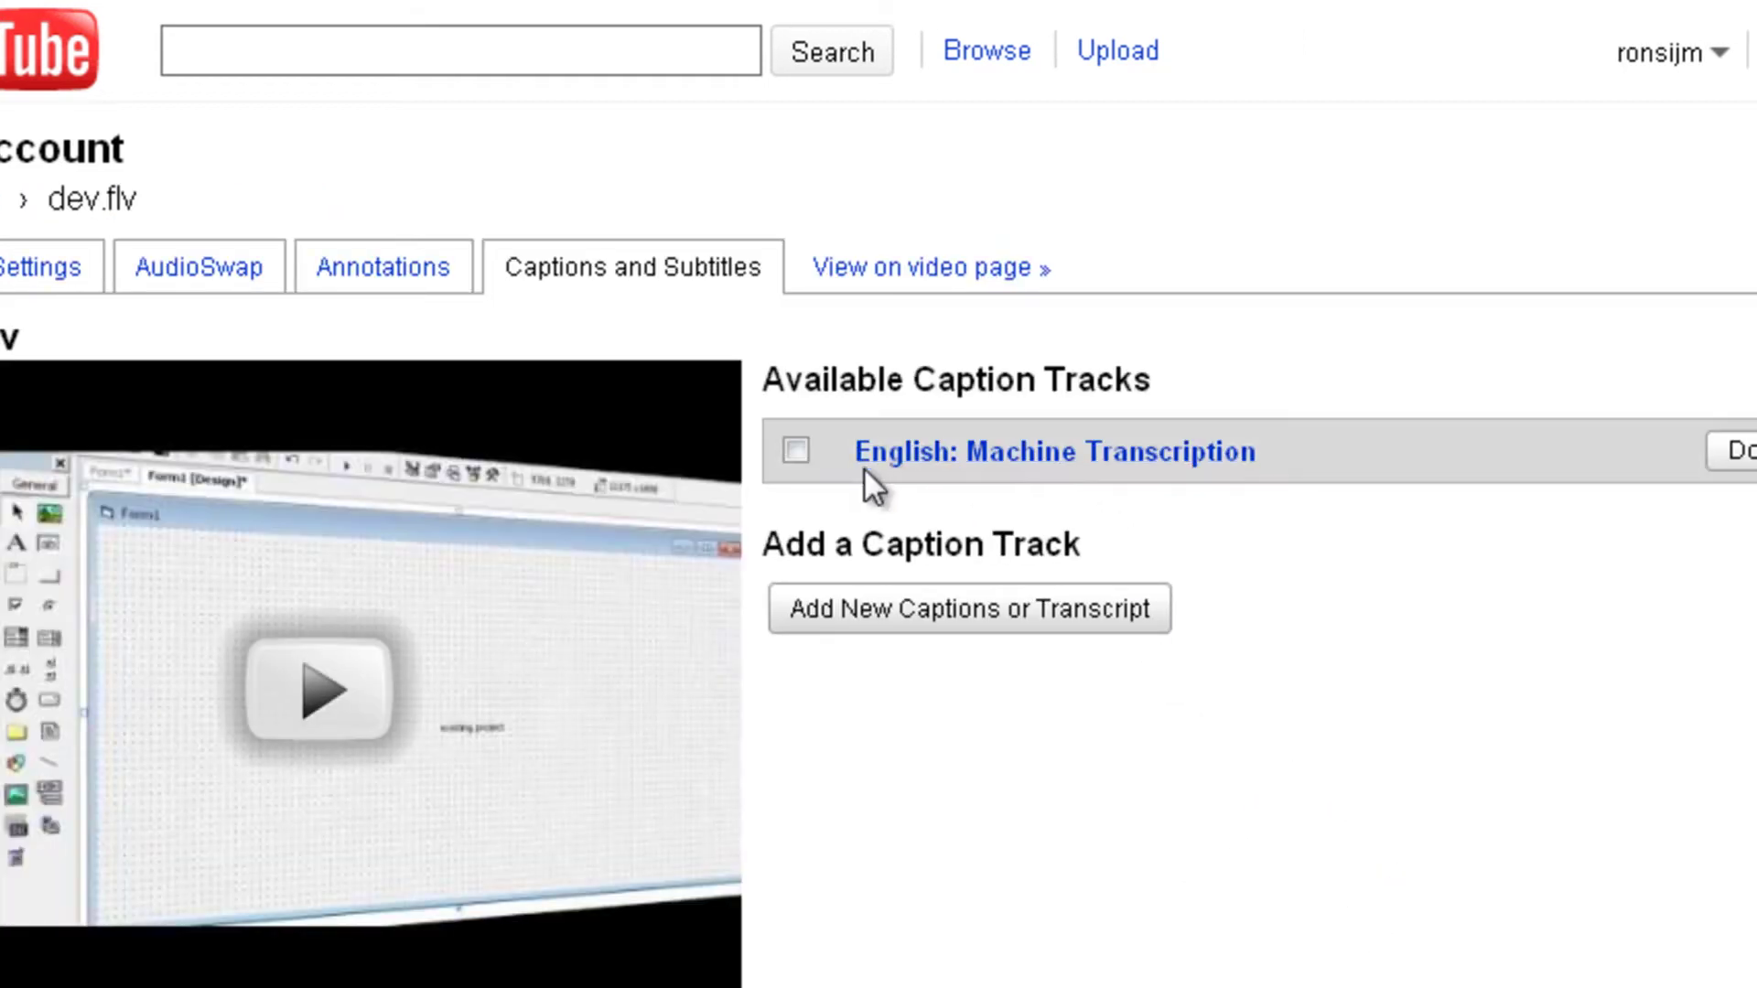
Upload the extracted subtitle file as a new English caption file with time codes.
left_click(929, 622)
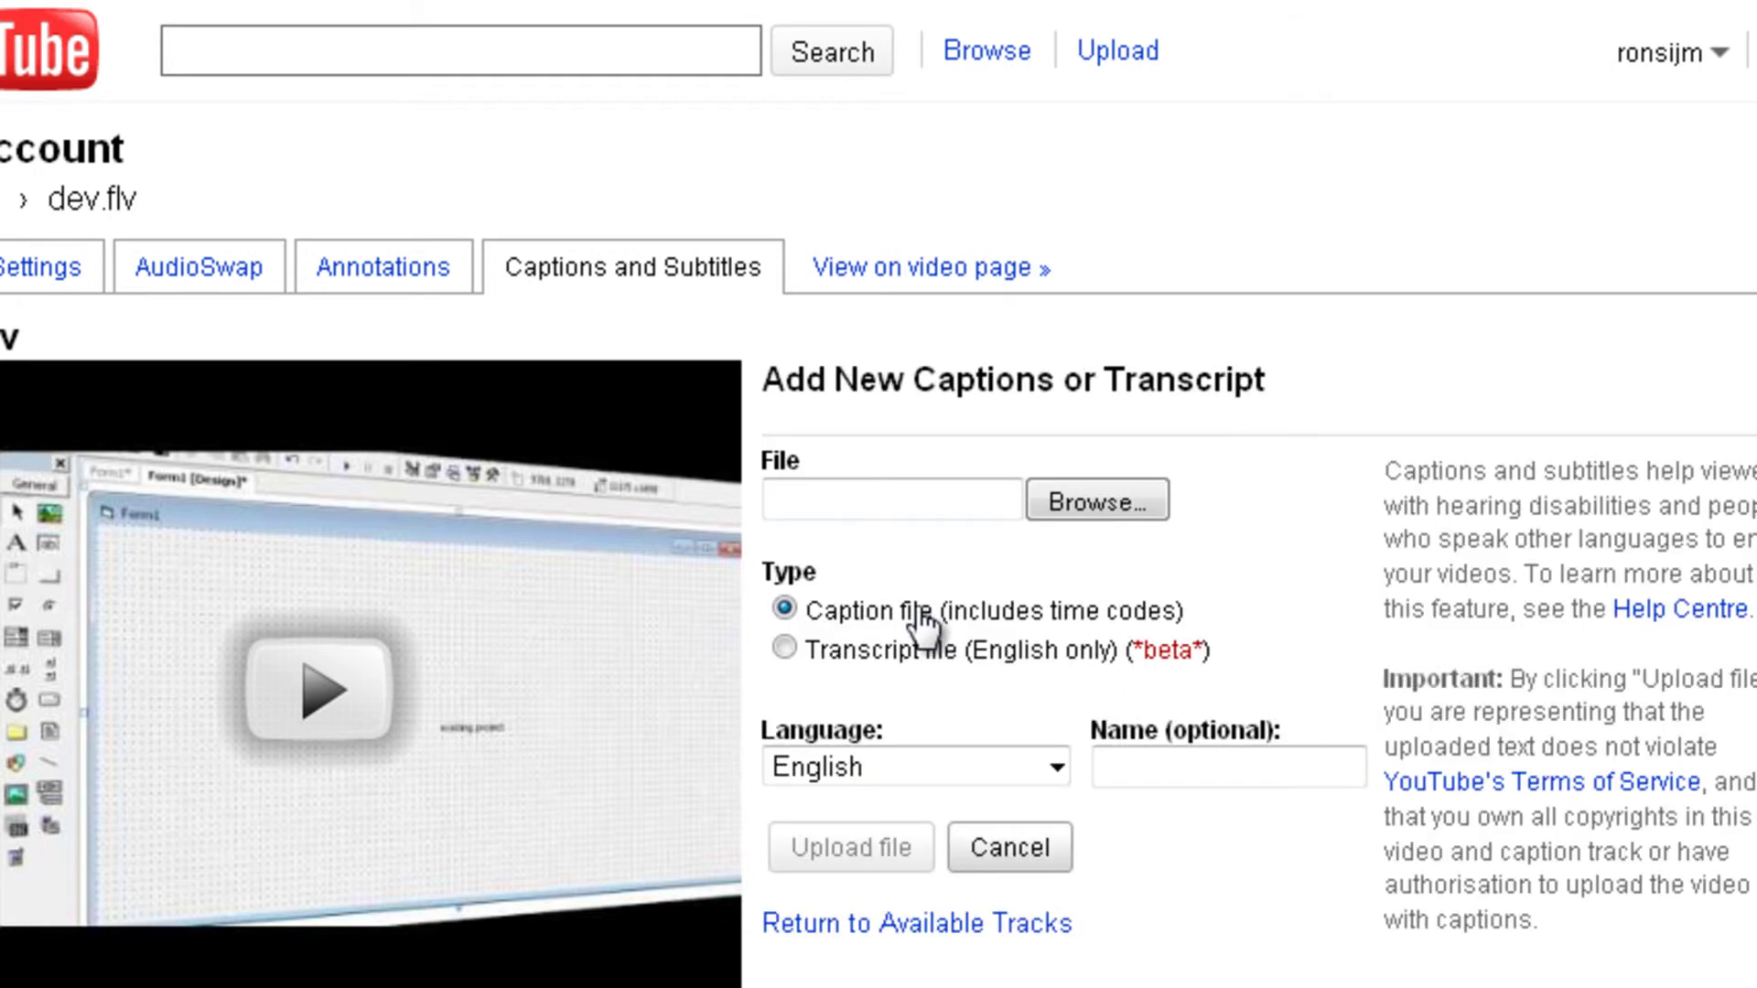
left_click(1074, 498)
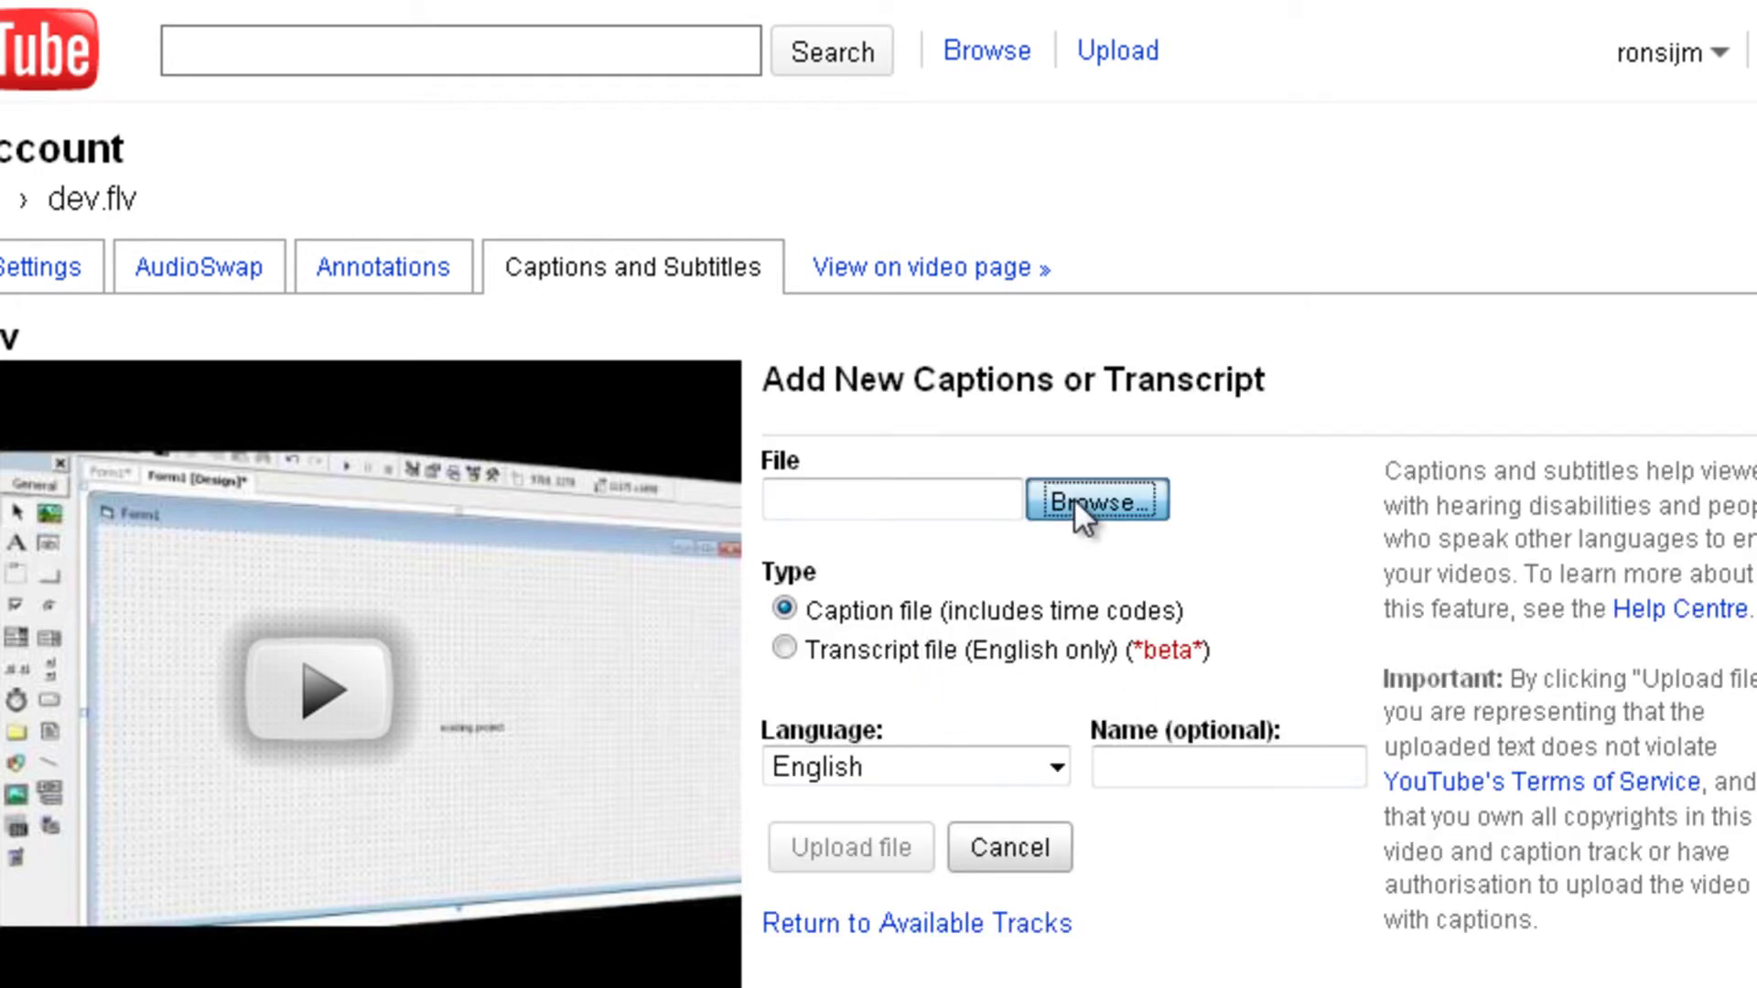
double_click(606, 286)
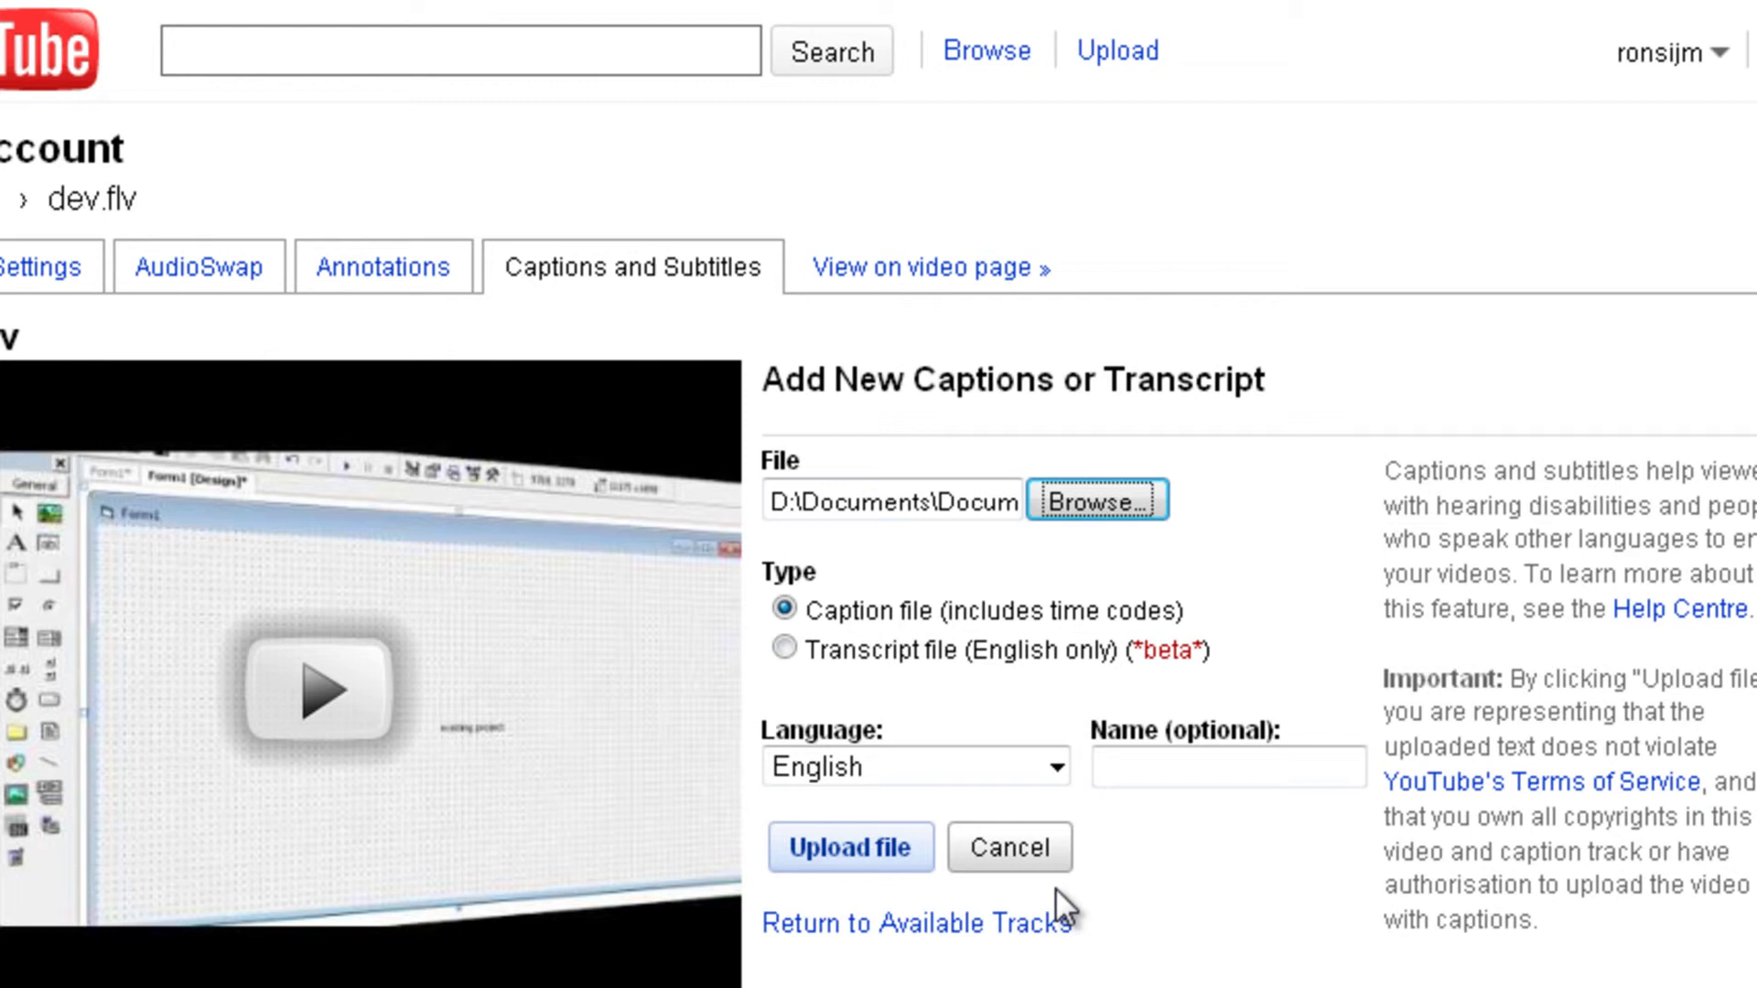
left_click(830, 849)
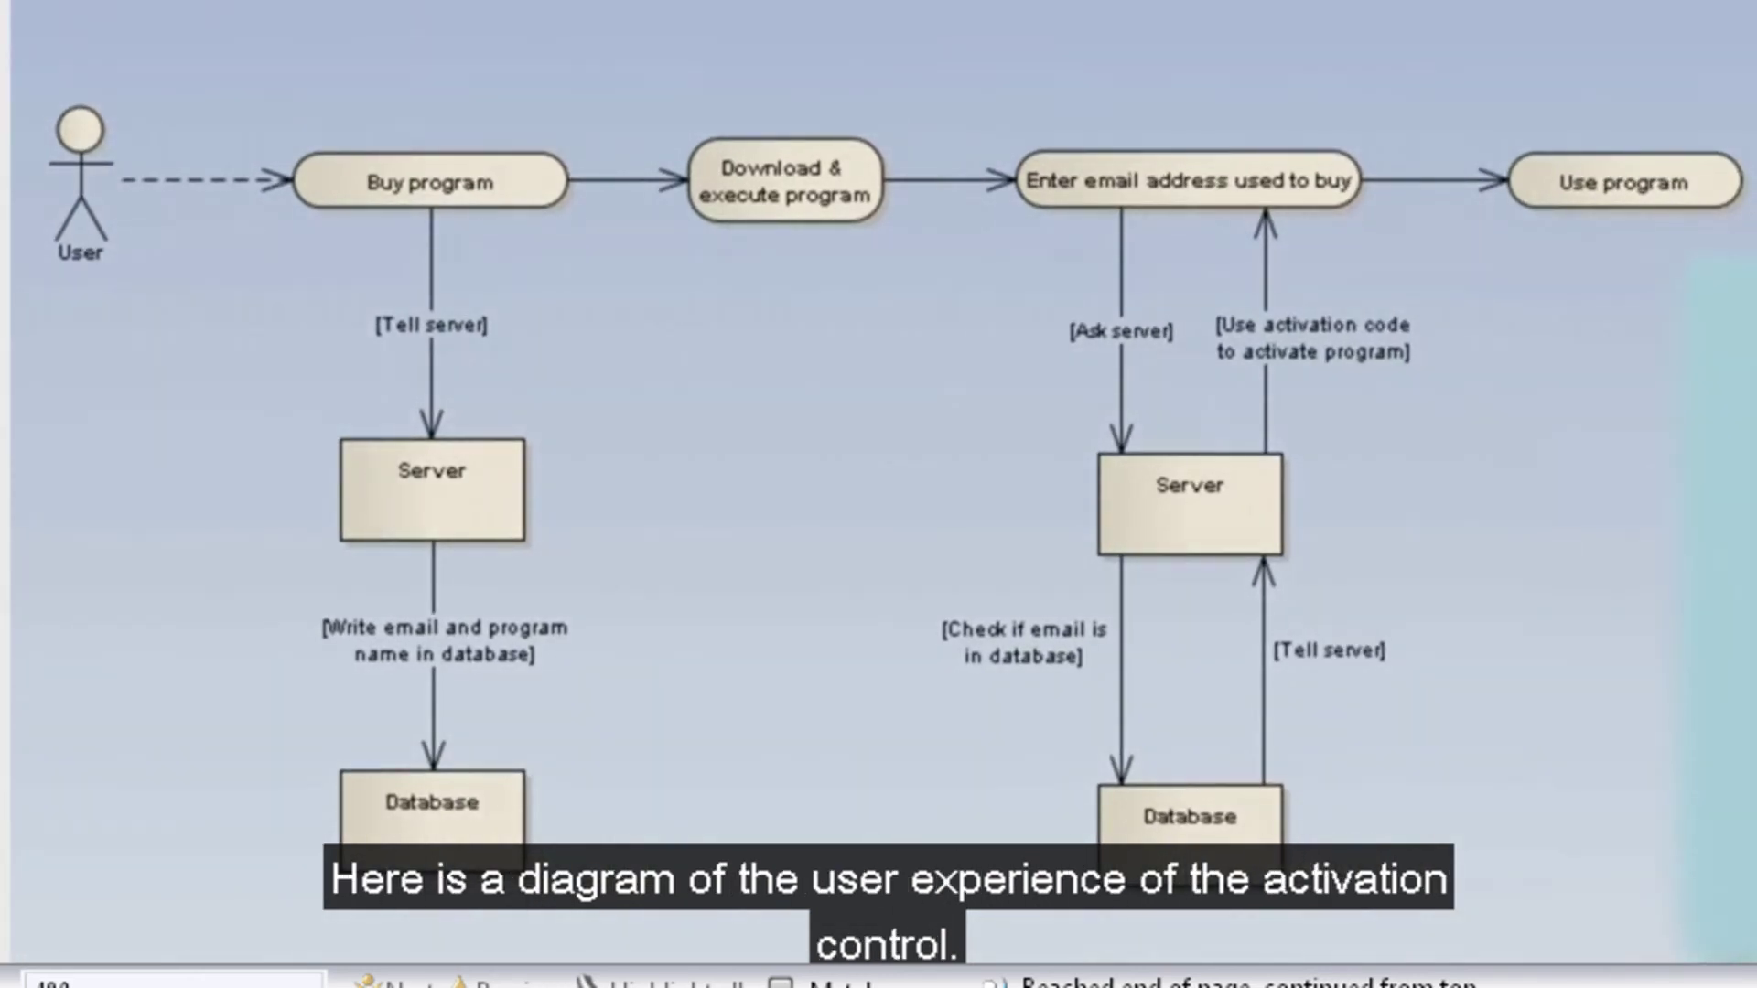
Open the playback quality choices of the captioned video.
scroll(879, 494, "down", 1)
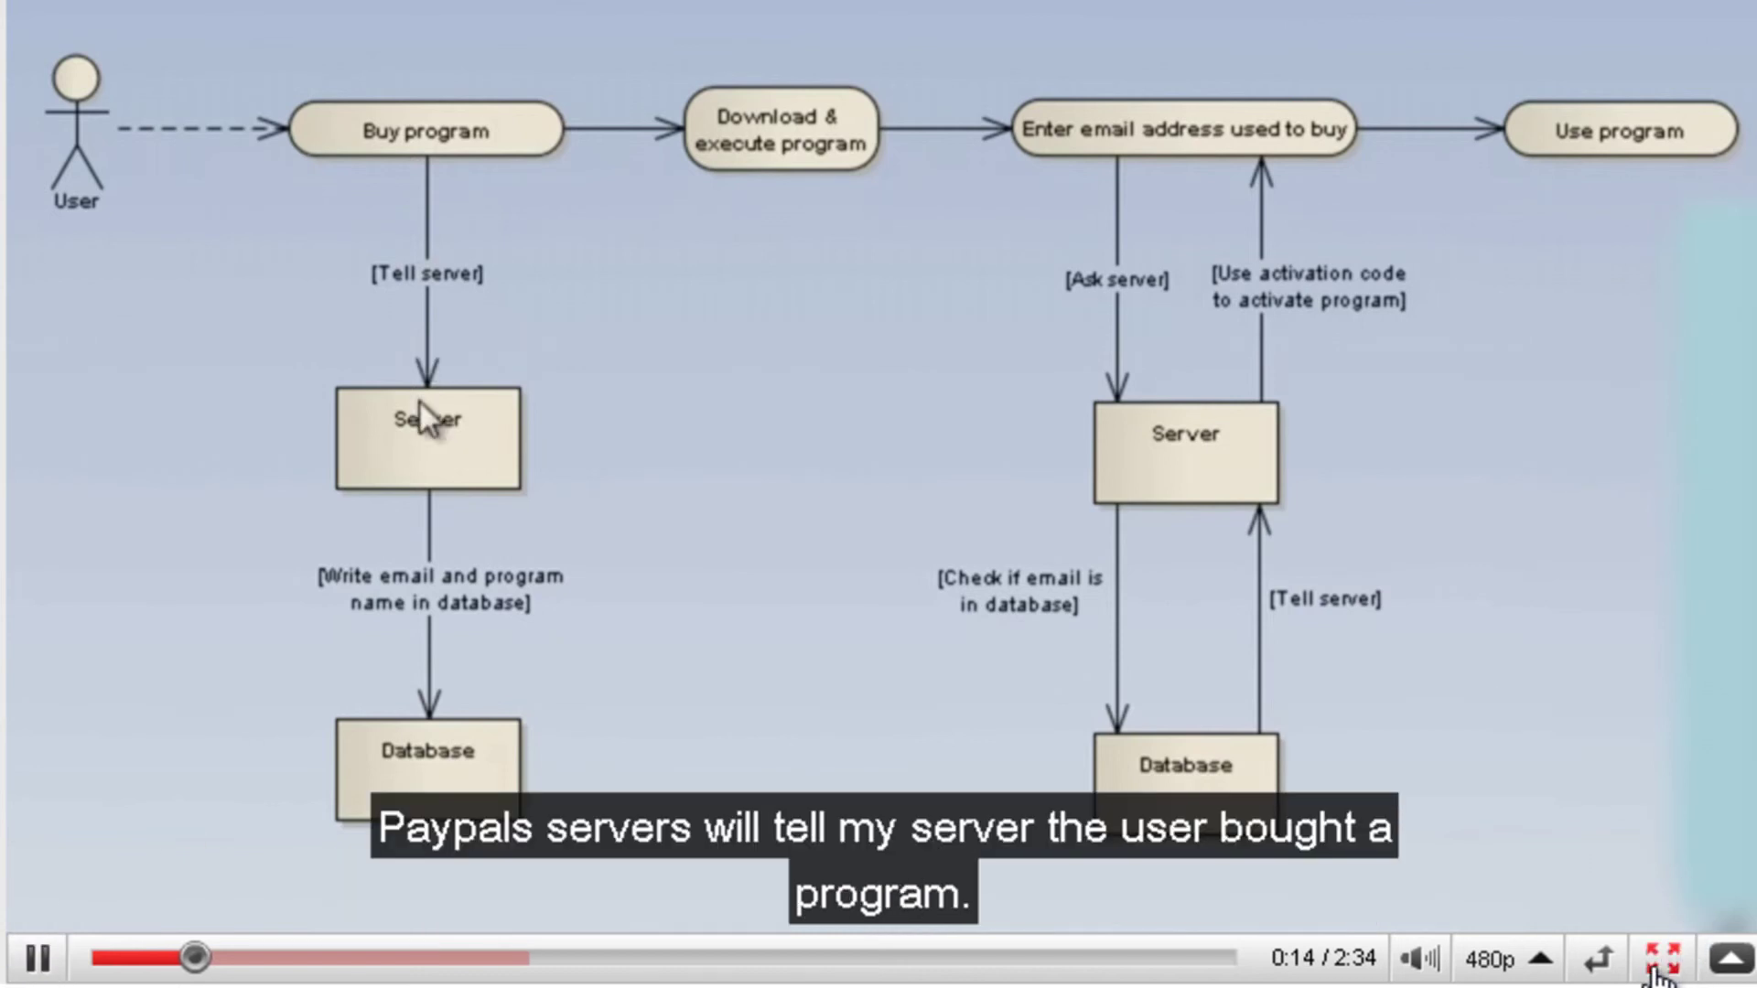
left_click(1501, 959)
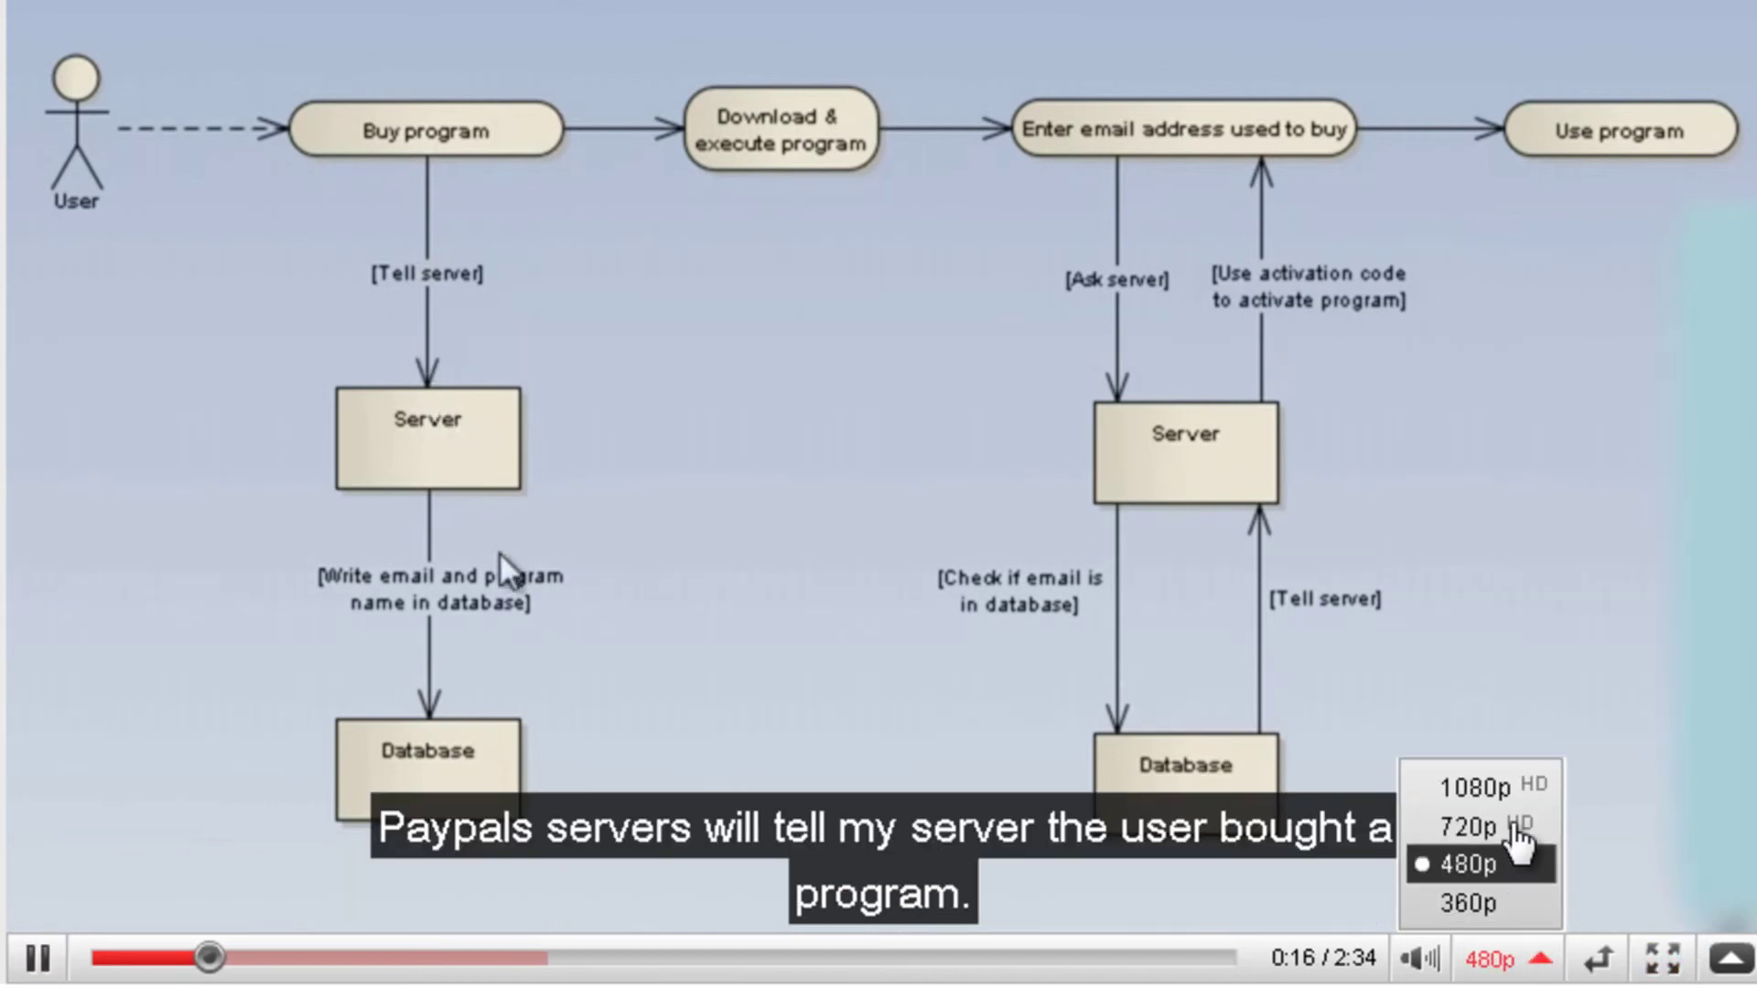